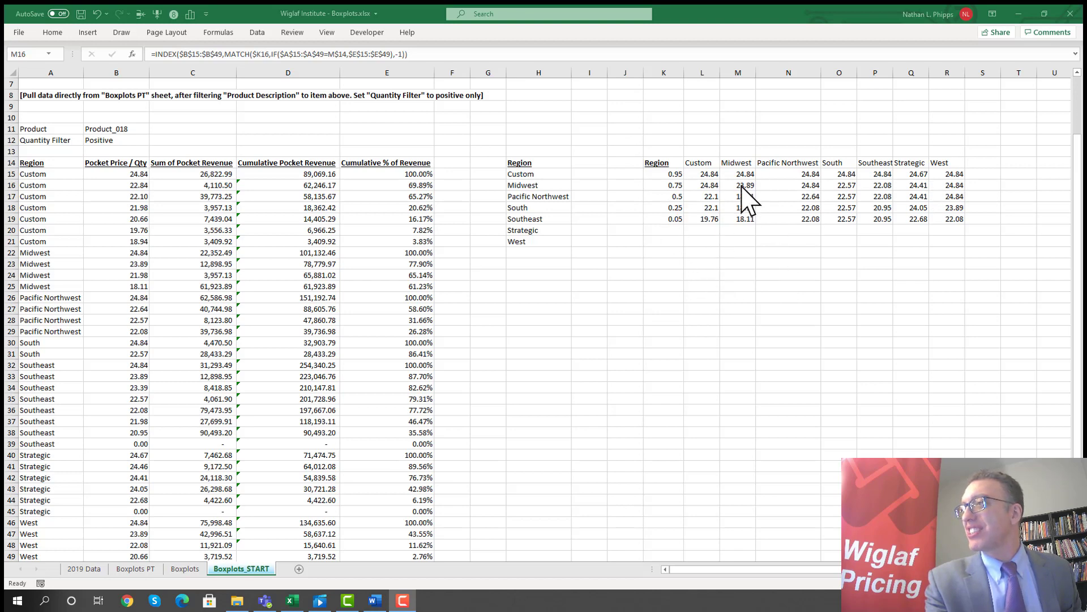
Highlight cell M16, the Midwest value in the 0.75 row, with a yellow fill.
left_click(741, 187)
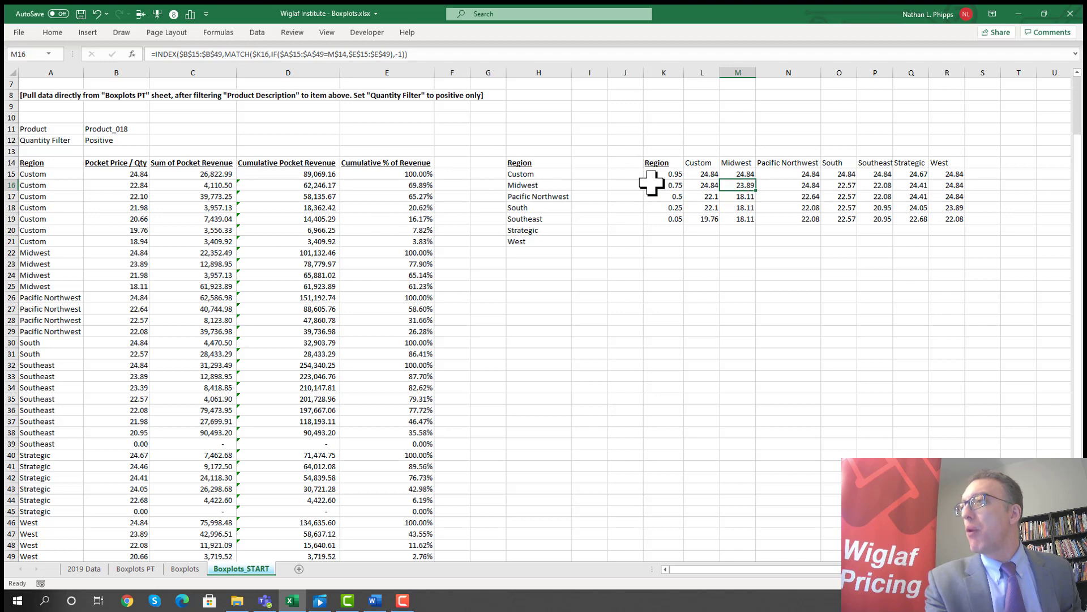
left_click(52, 32)
left_click(187, 71)
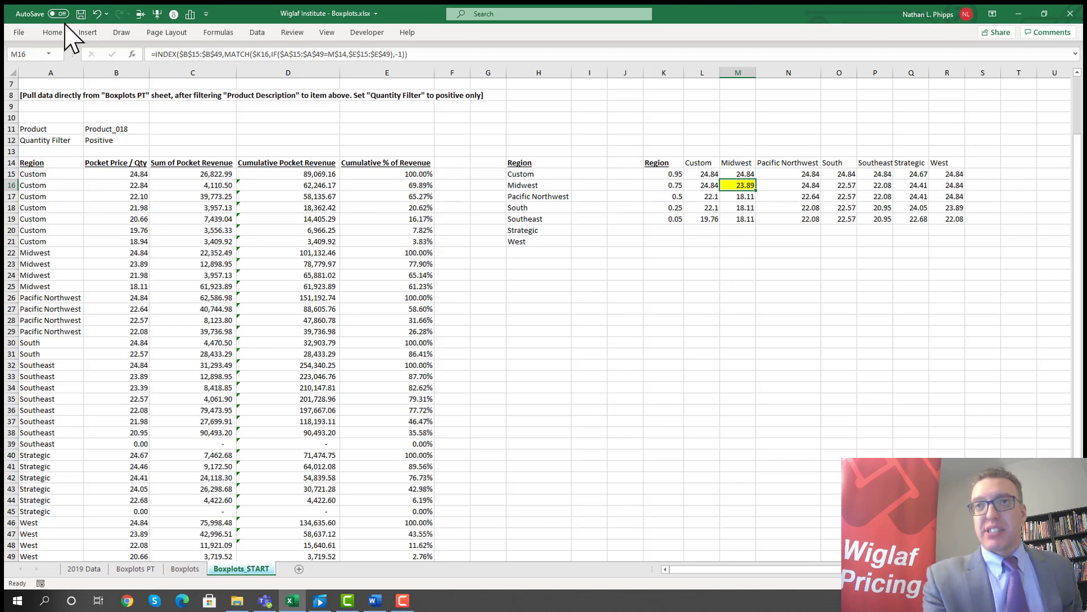
Start Evaluate Formula on M16, place its window clear of the percentile table, and step into and out of the K16 reference.
left_click(218, 34)
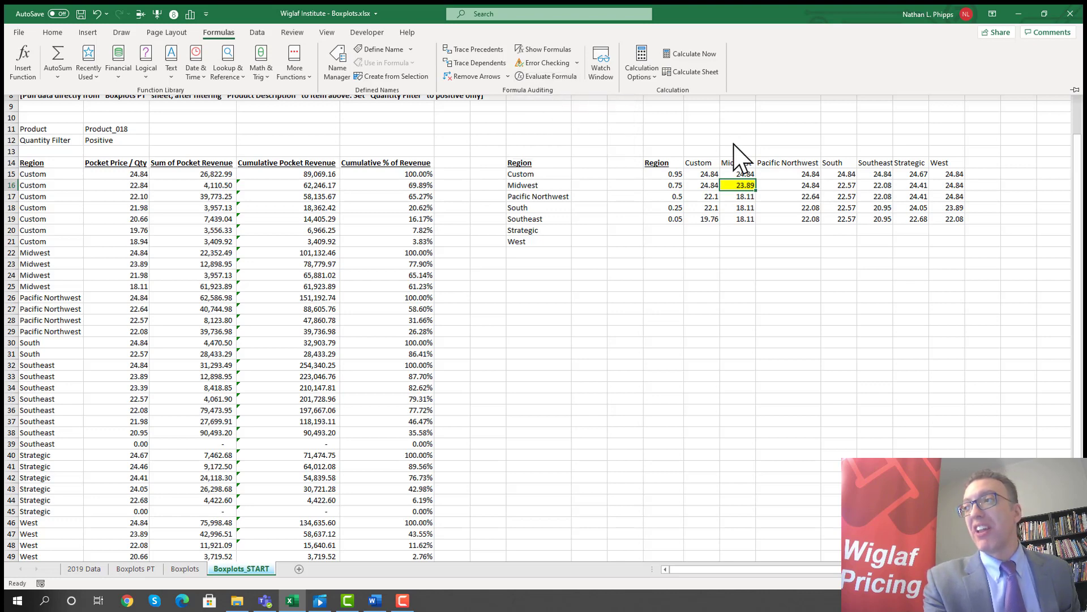
left_click(548, 76)
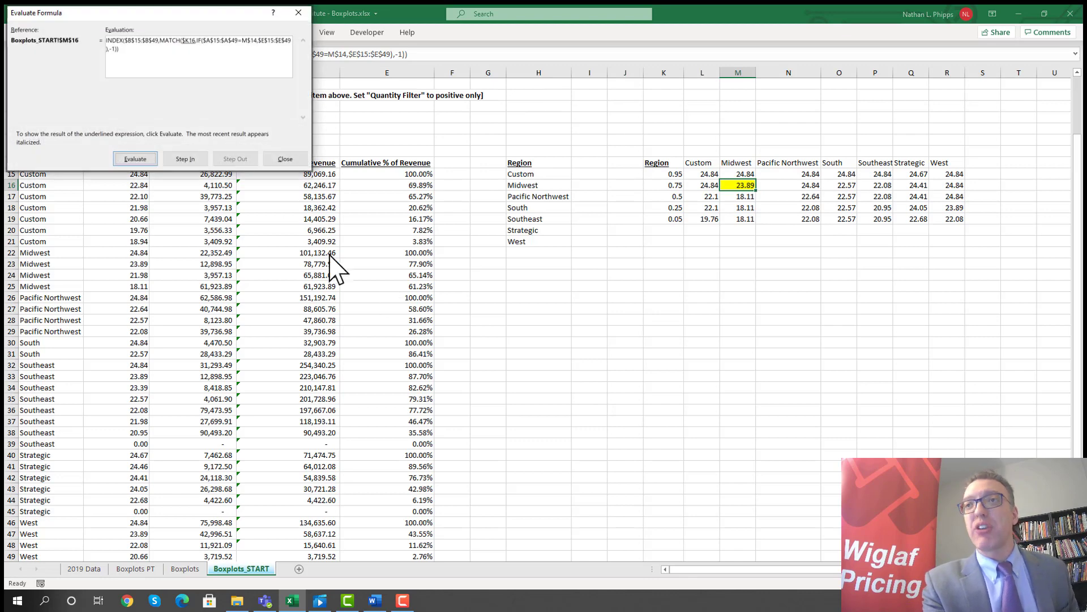
left_click_drag(128, 13, 354, 122)
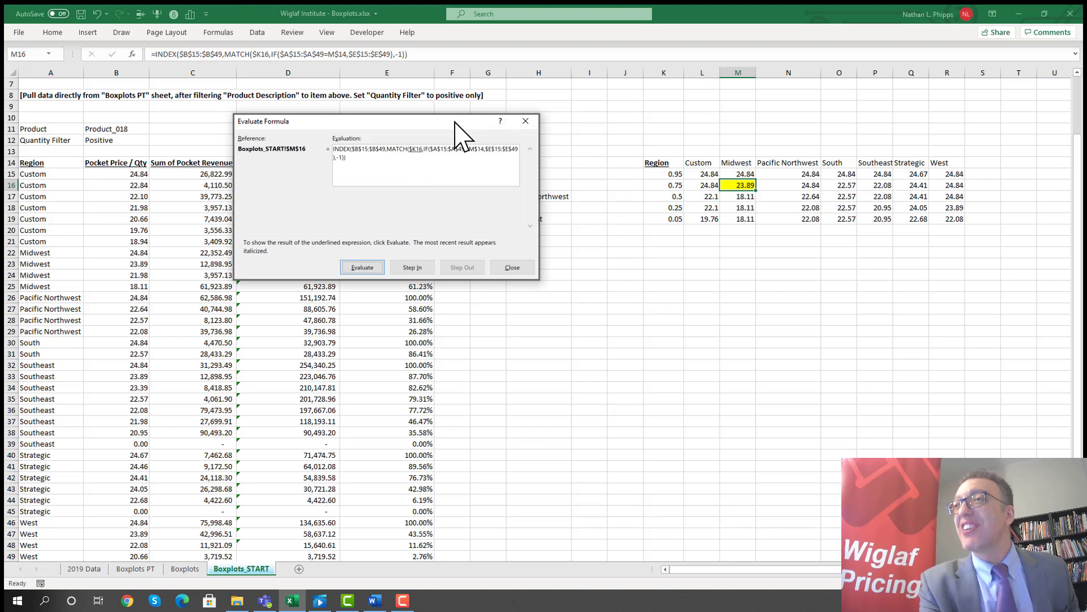
left_click_drag(455, 121, 480, 94)
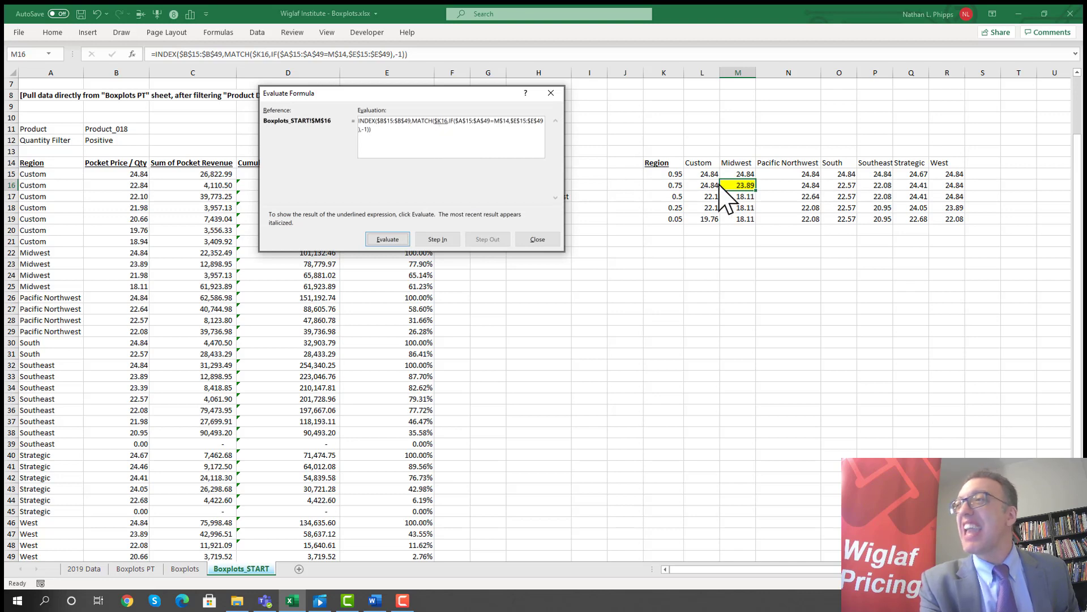
left_click(442, 240)
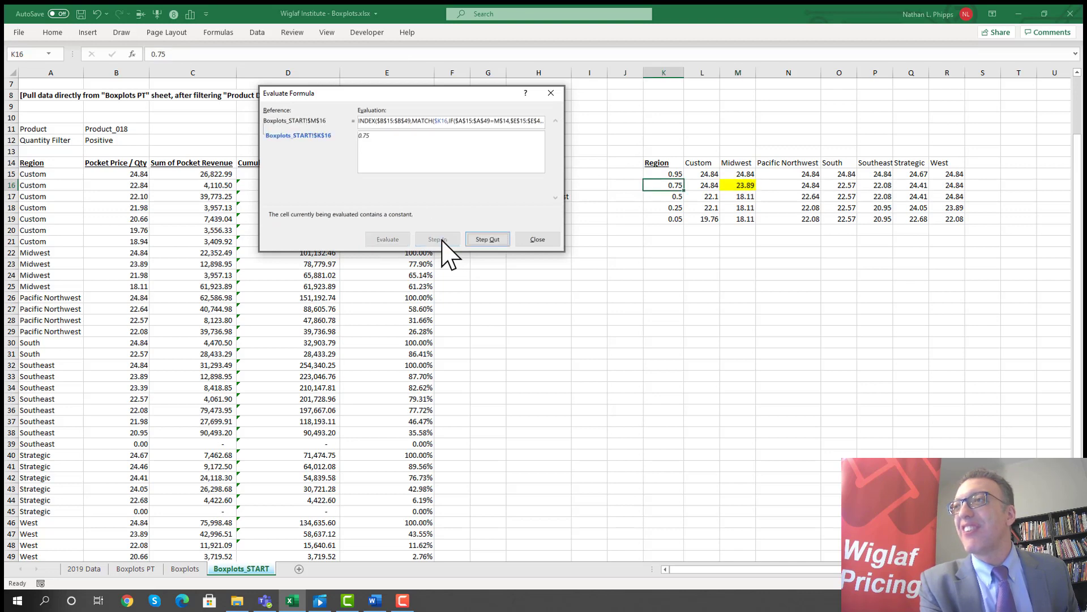
left_click(485, 239)
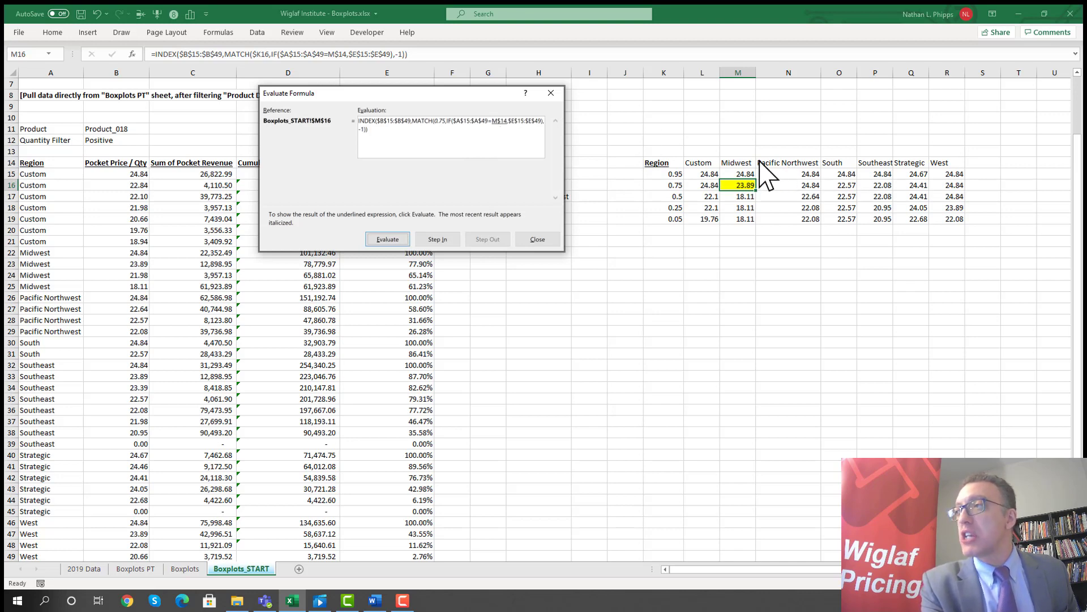
Step through the M14 reference, evaluate the region comparison and IF function, and close the formula evaluation.
left_click(445, 241)
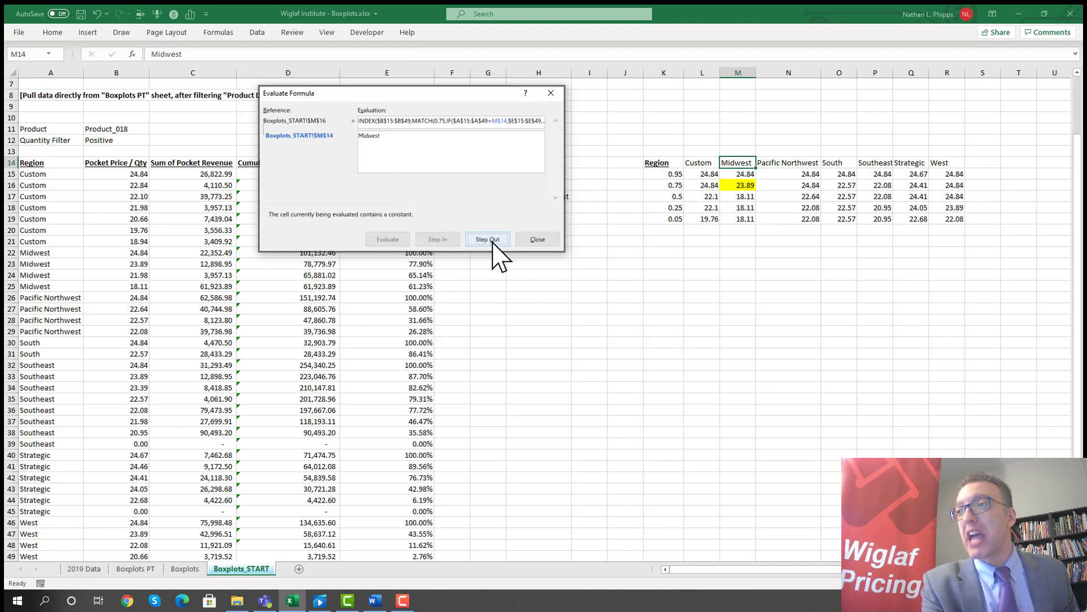
left_click(489, 239)
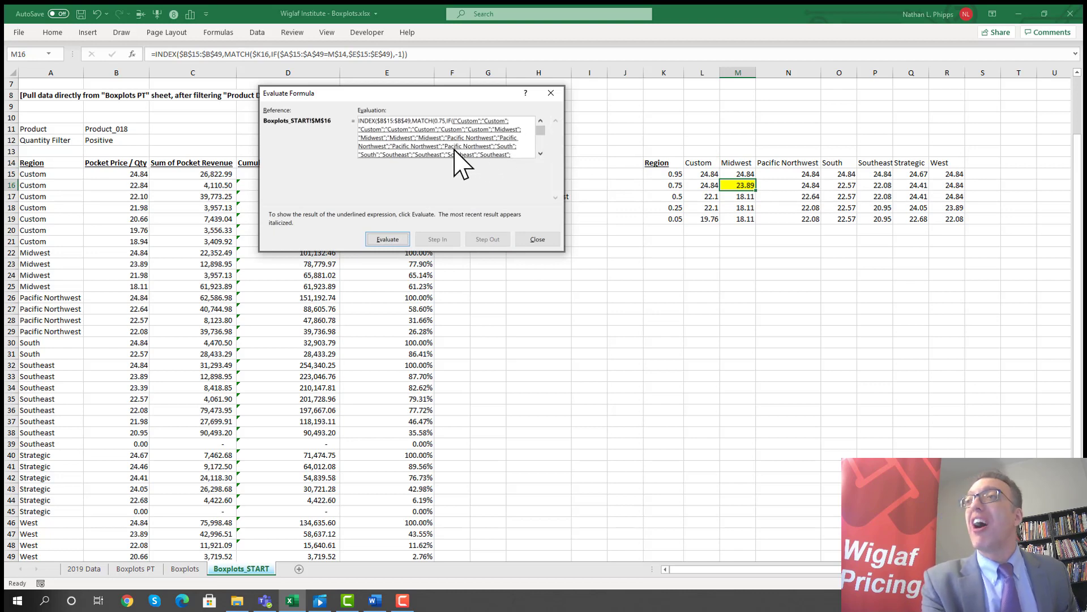
left_click(387, 239)
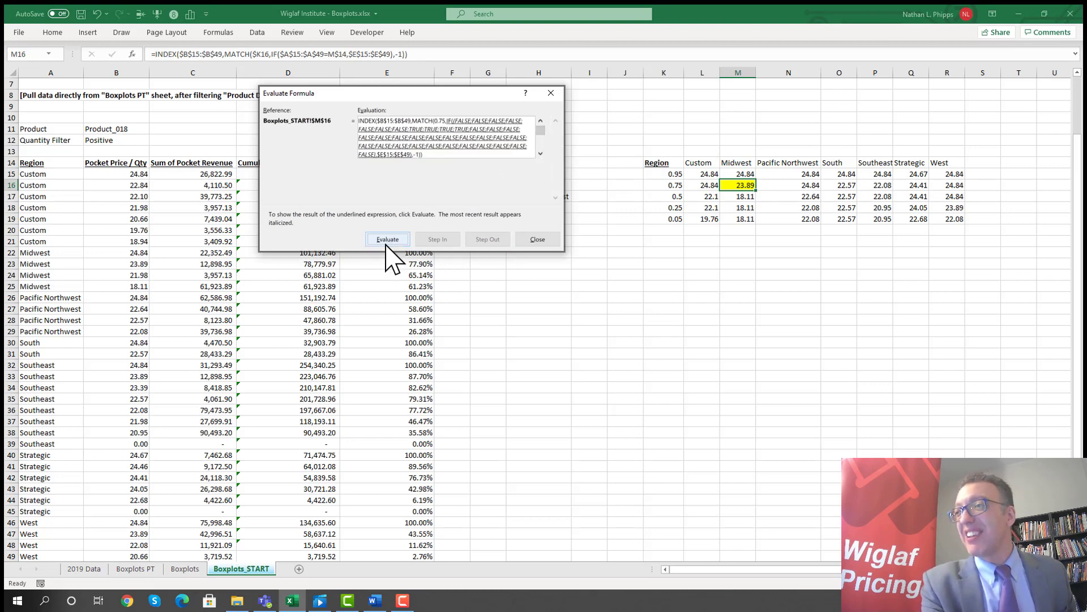
left_click(387, 239)
left_click(538, 239)
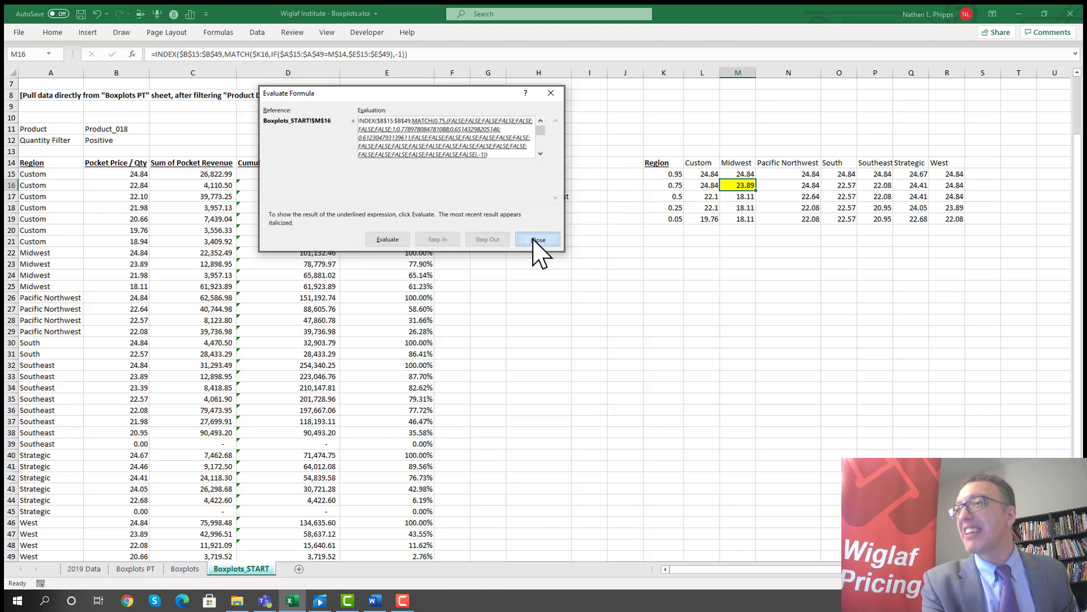
Restart Evaluate Formula on M16, evaluate the K16 reference, and step into and out of the M14 reference.
left_click(258, 32)
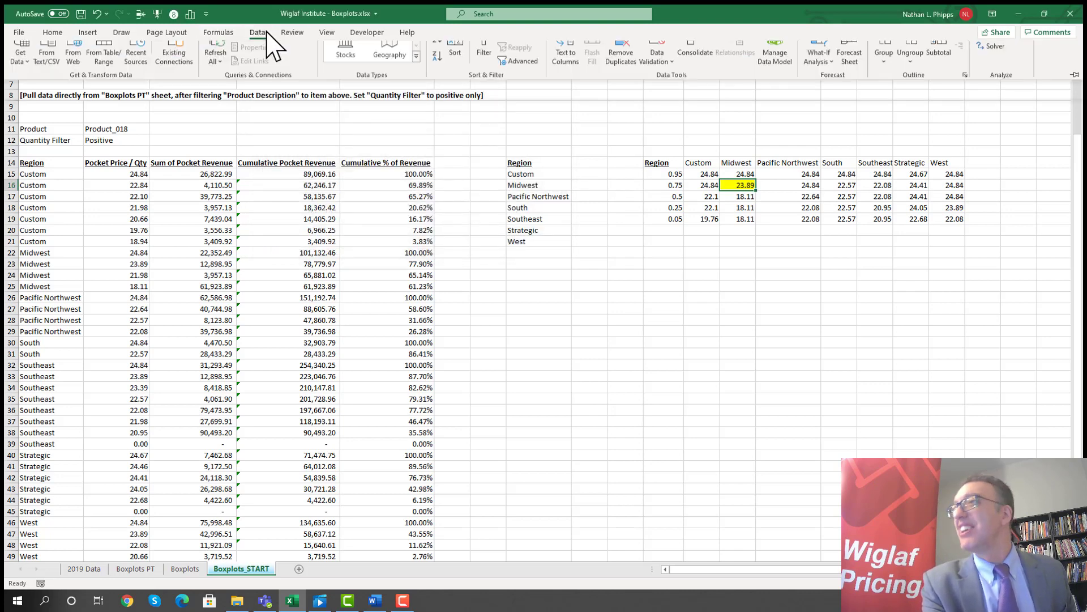
left_click(218, 32)
left_click(558, 77)
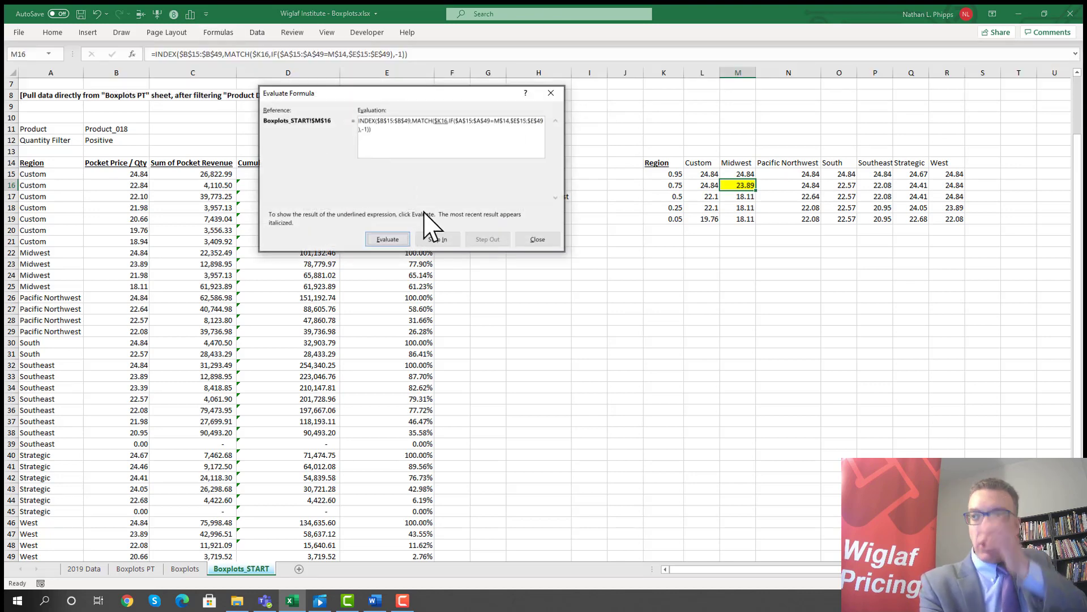
left_click(401, 239)
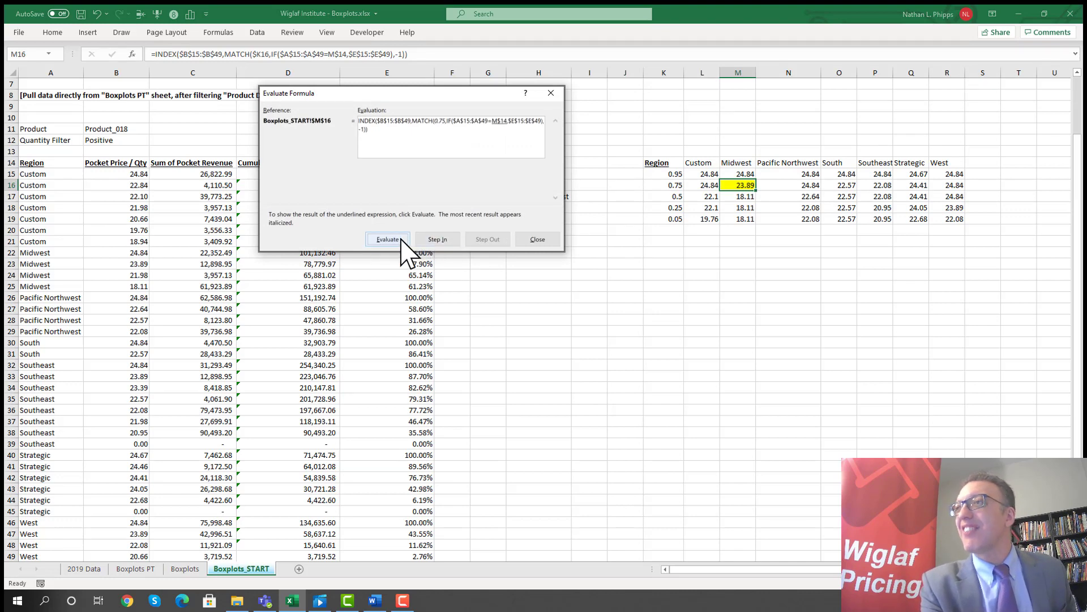
left_click(429, 240)
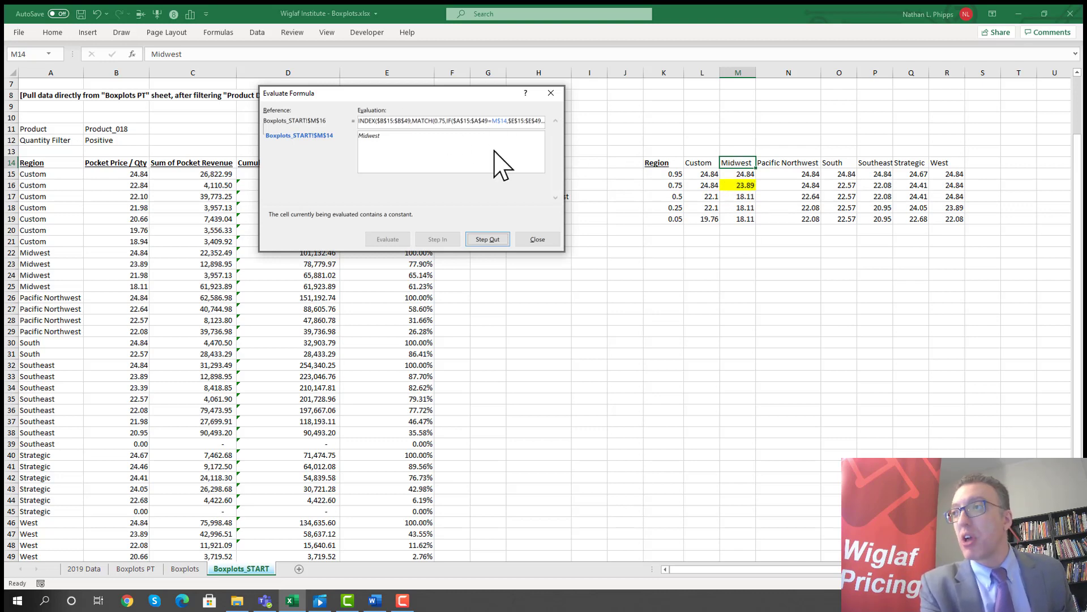
left_click(476, 240)
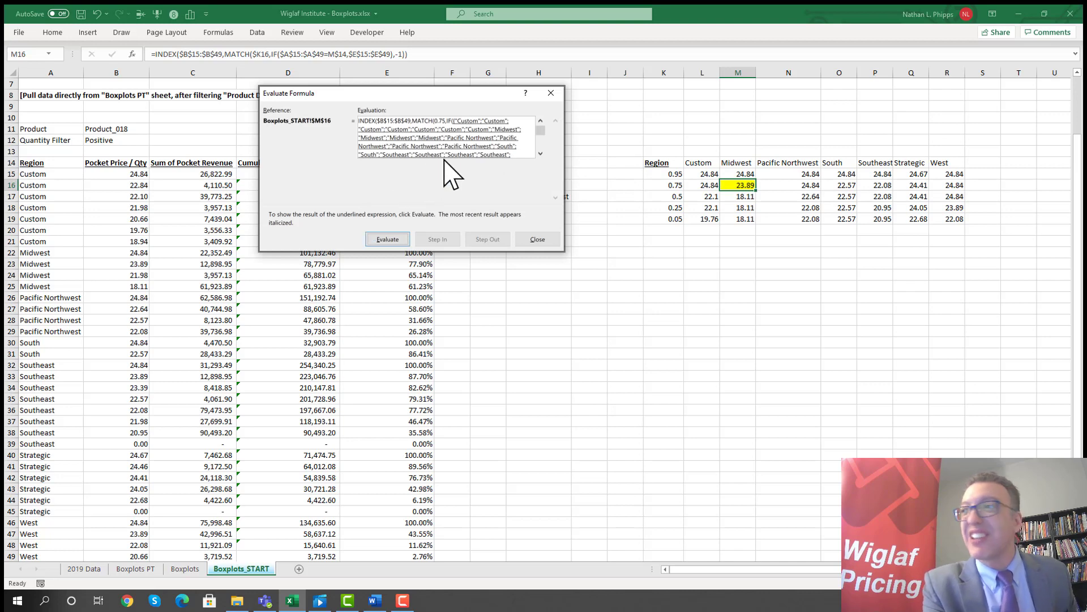
Examine the expanded region array through to its end and evaluate its comparison with "Midwest".
left_click(540, 153)
left_click(541, 153)
left_click(541, 153)
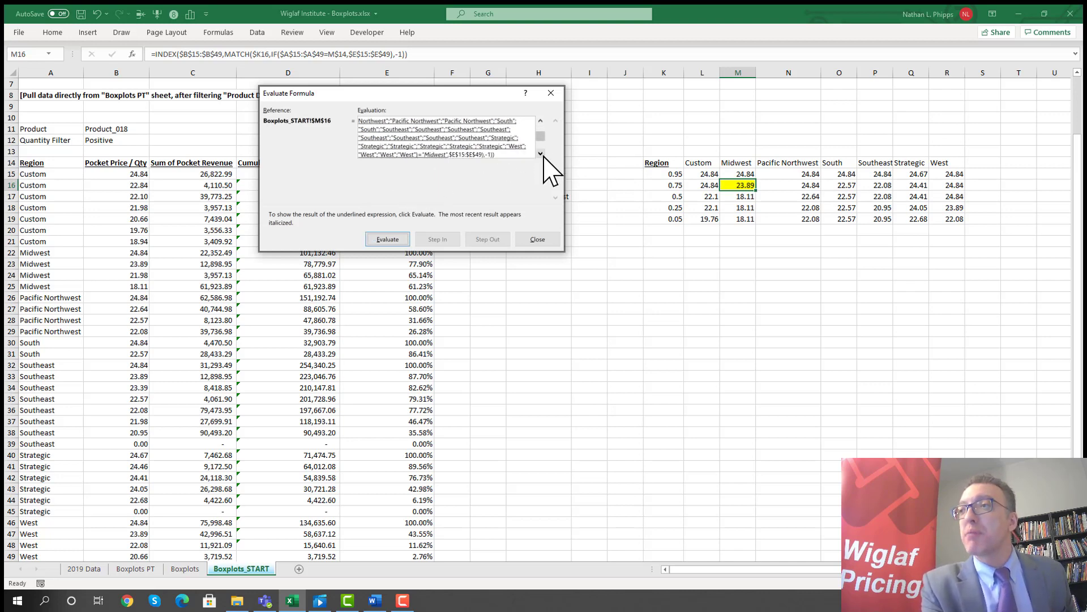
left_click(541, 153)
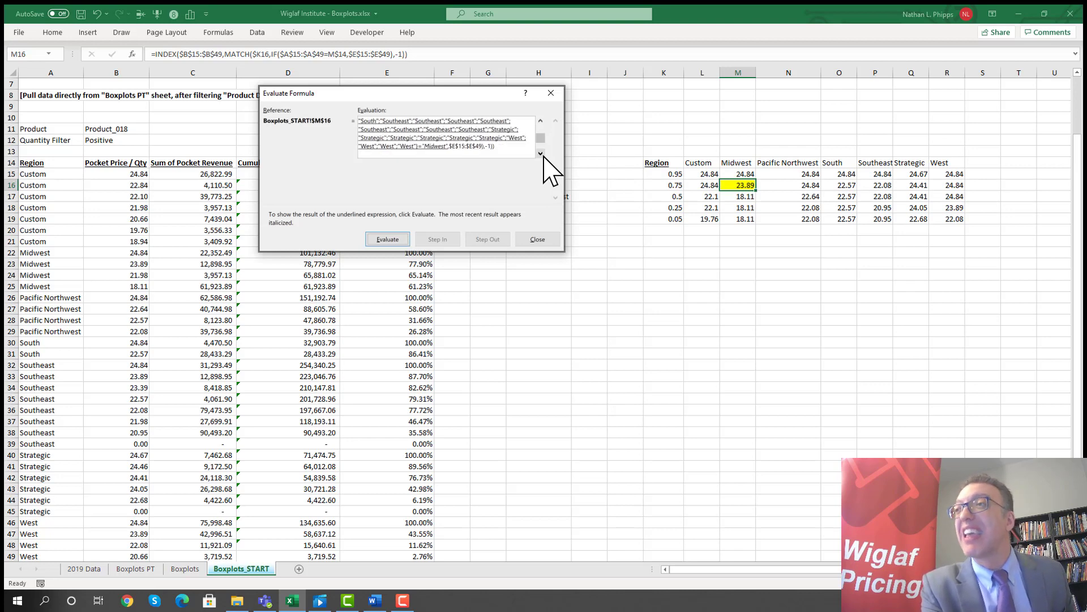
left_click(541, 153)
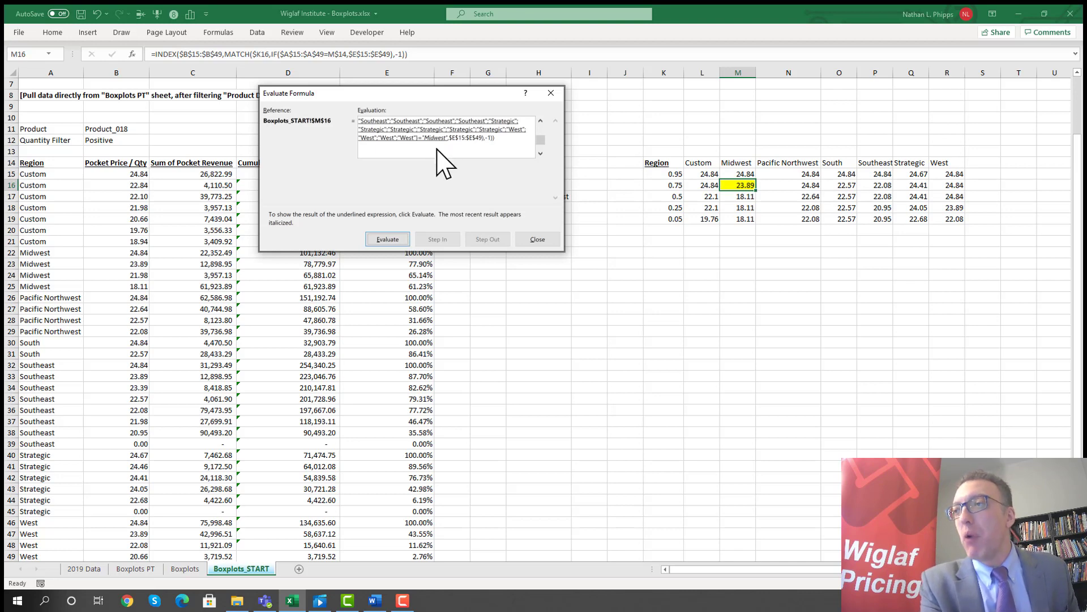
left_click(388, 241)
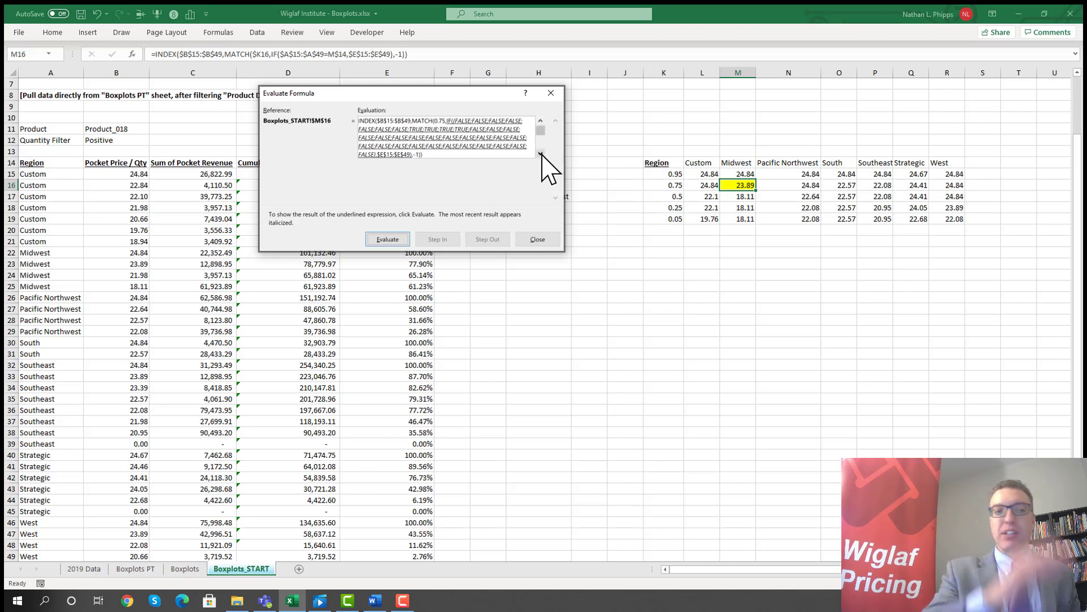
Uncover the source data columns, evaluate the IF function of M16's formula, and examine the array it passes to MATCH.
left_click_drag(478, 94, 580, 186)
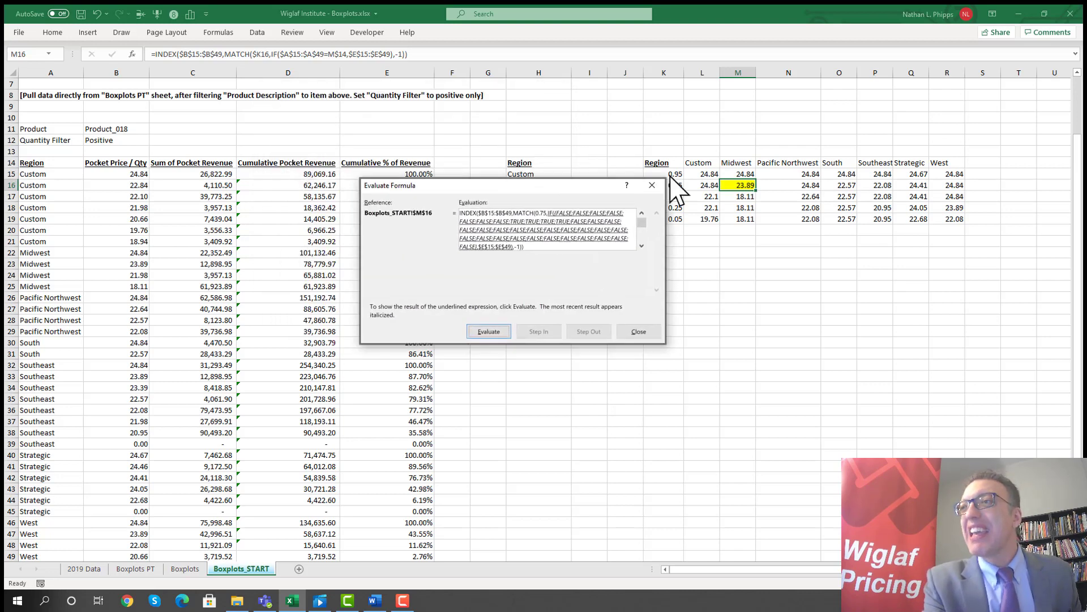
left_click_drag(670, 174, 675, 129)
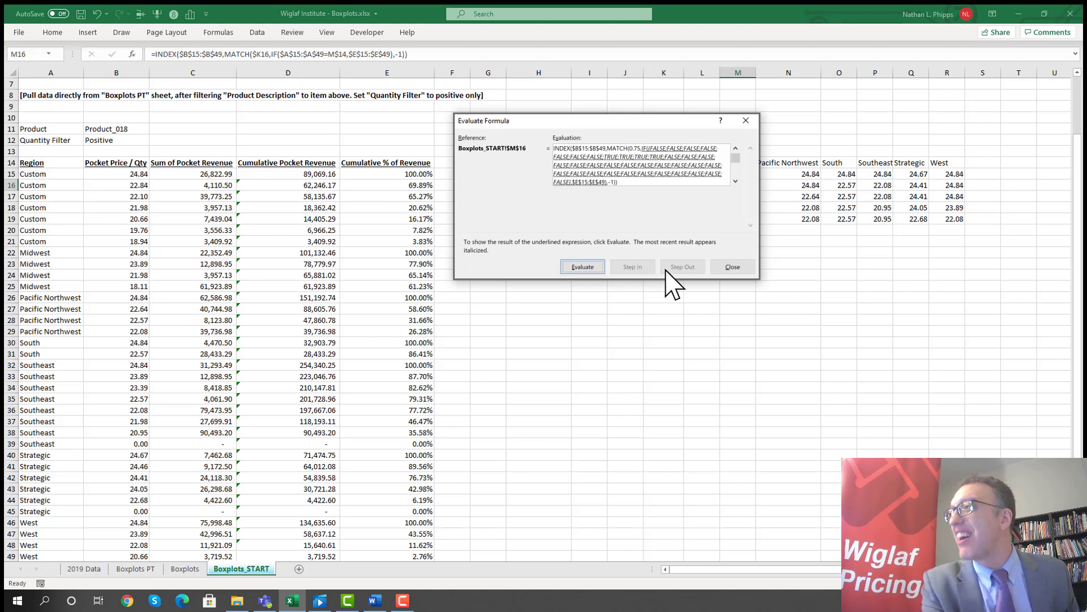
left_click(582, 267)
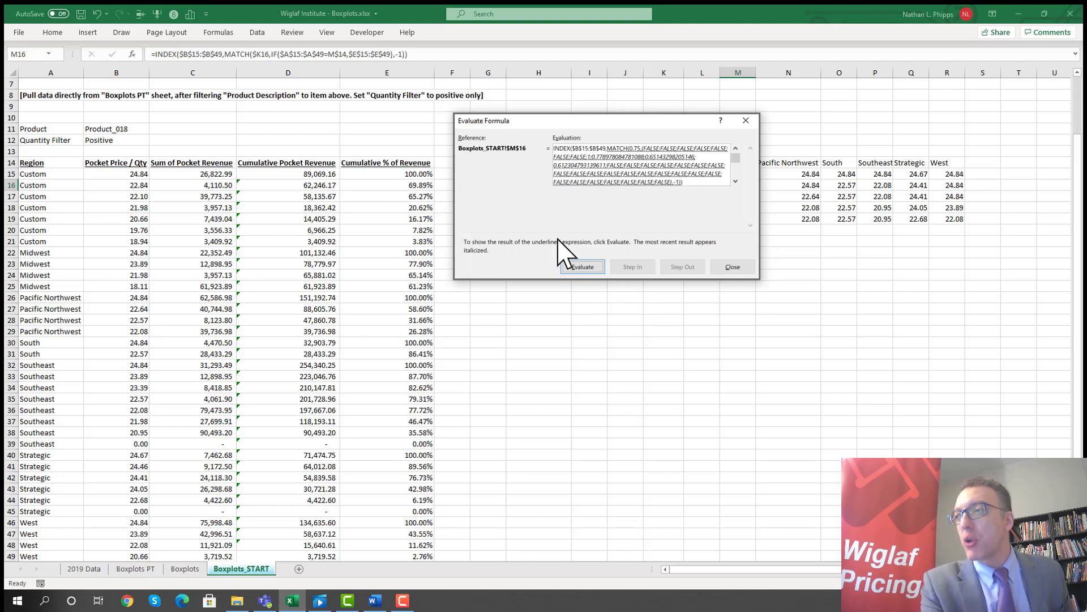
right_click(737, 166)
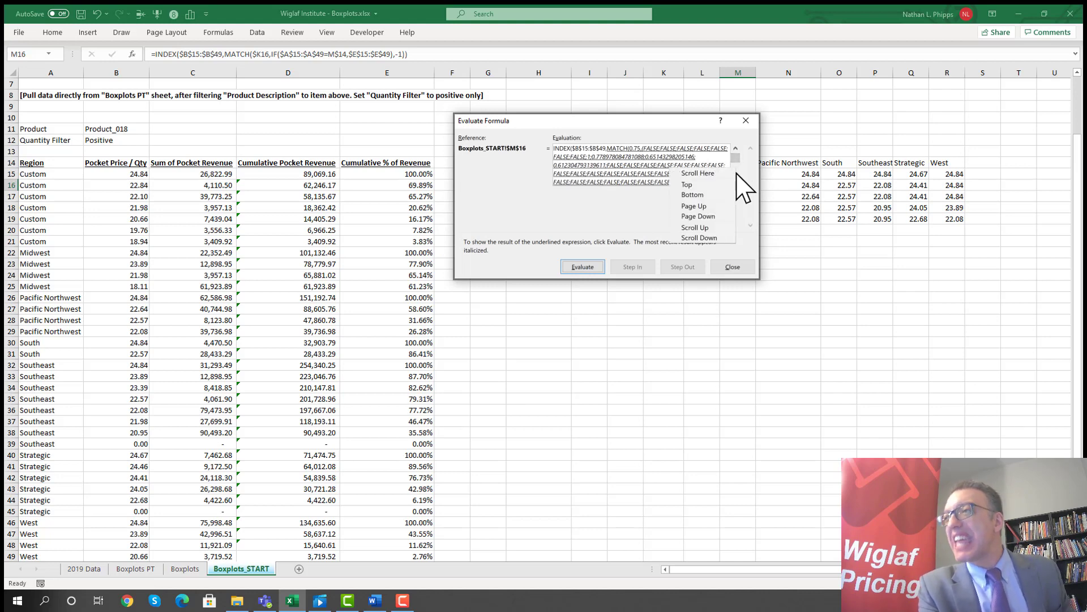
left_click(735, 148)
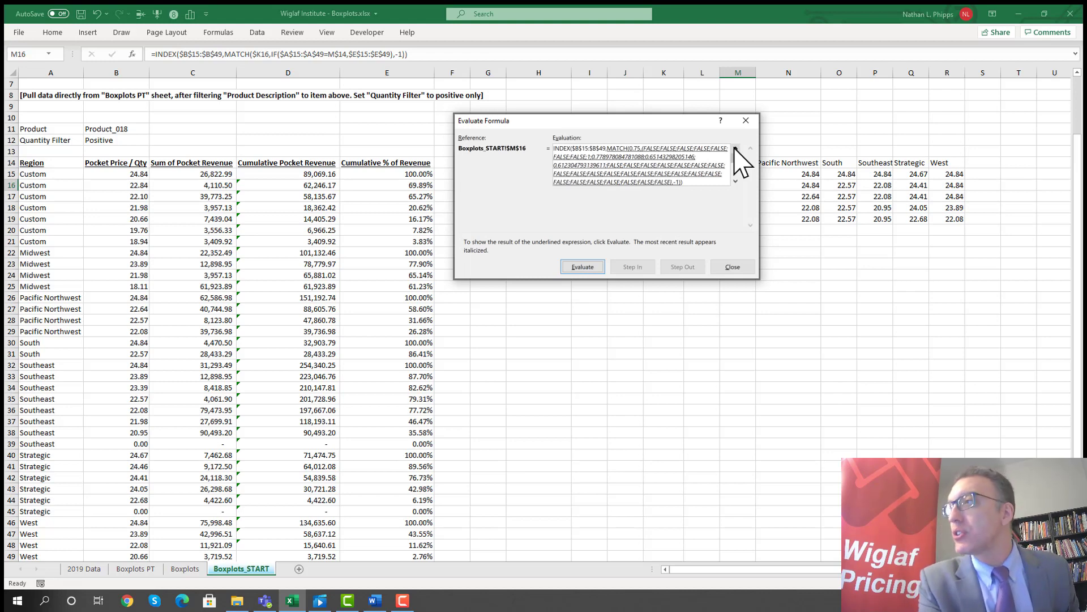
left_click(735, 164)
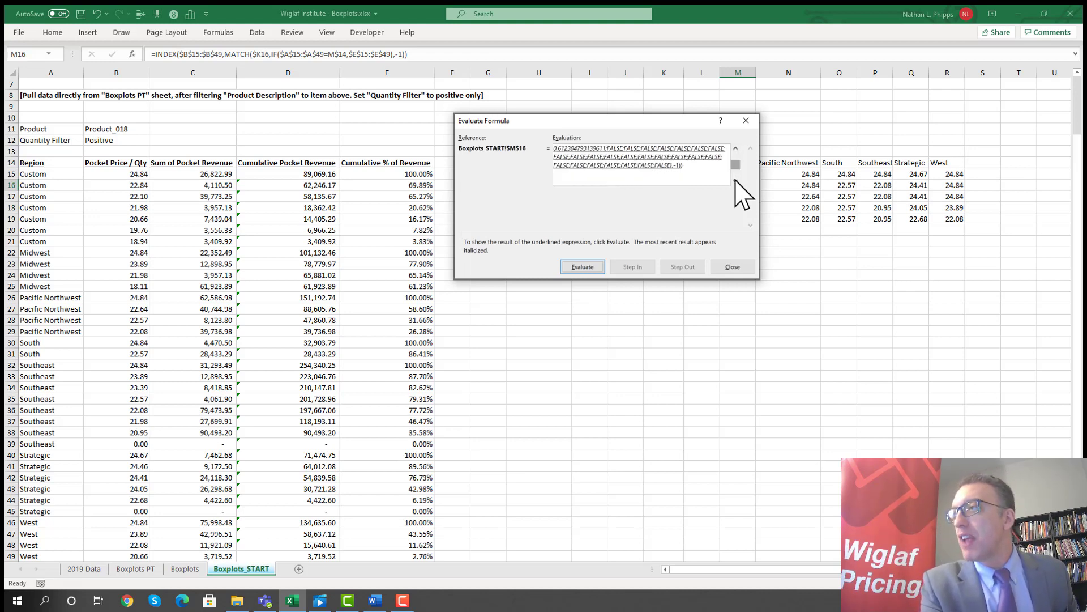
left_click(736, 159)
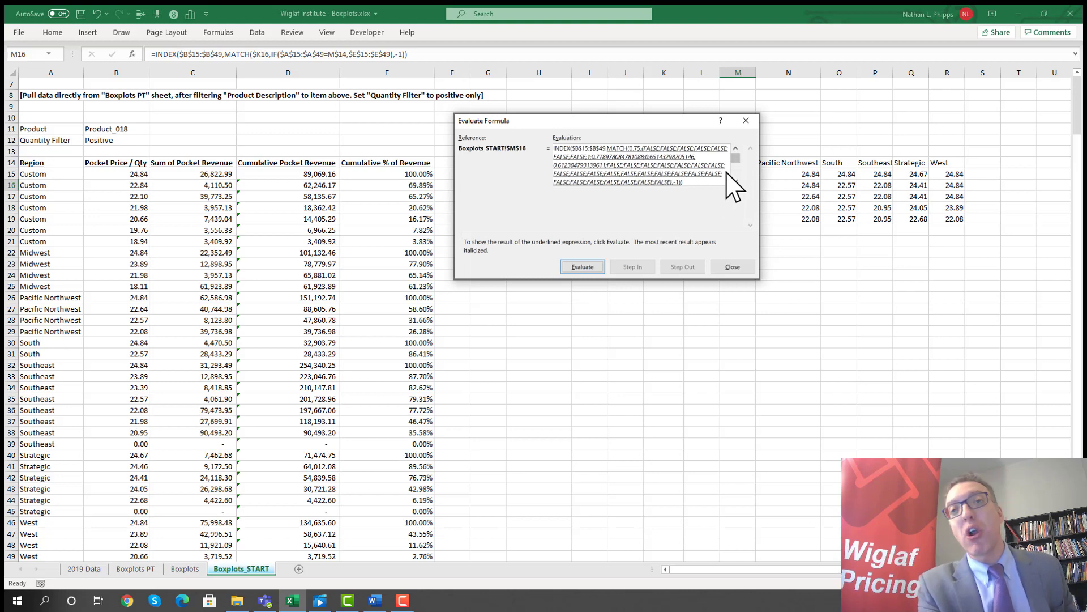
Evaluate the MATCH and INDEX functions of M16's formula, keeping the source data and percentile table in view, and close the evaluation.
left_click(593, 269)
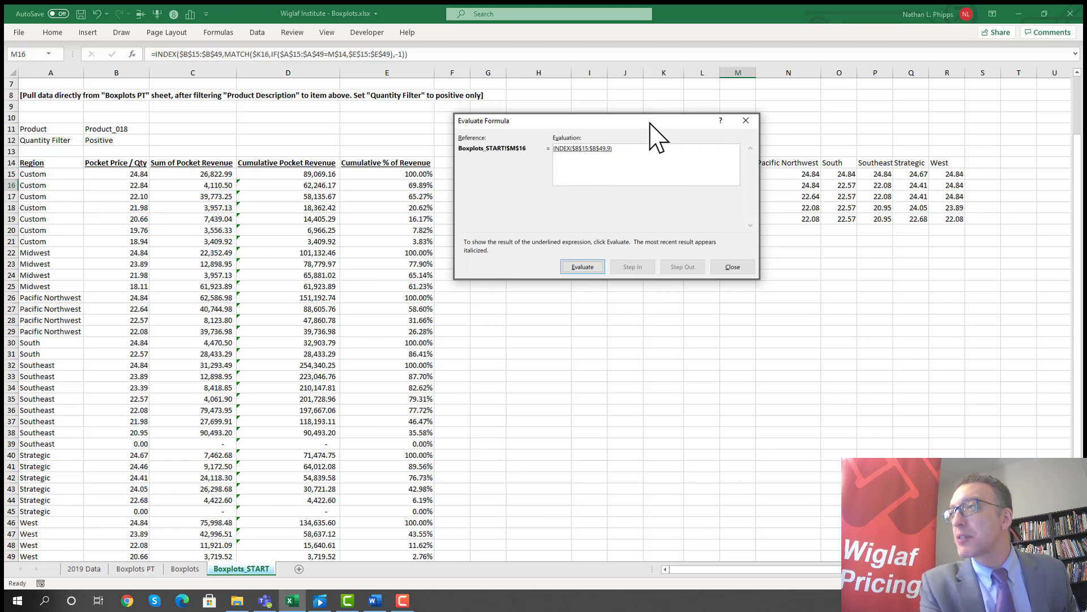
left_click_drag(650, 122, 642, 161)
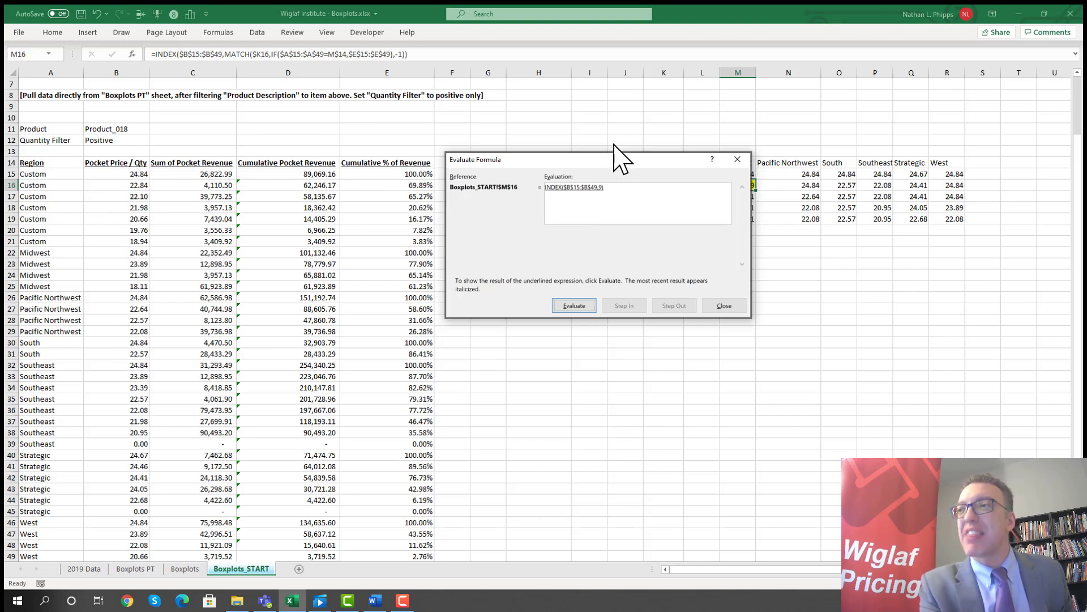
left_click_drag(611, 160, 301, 347)
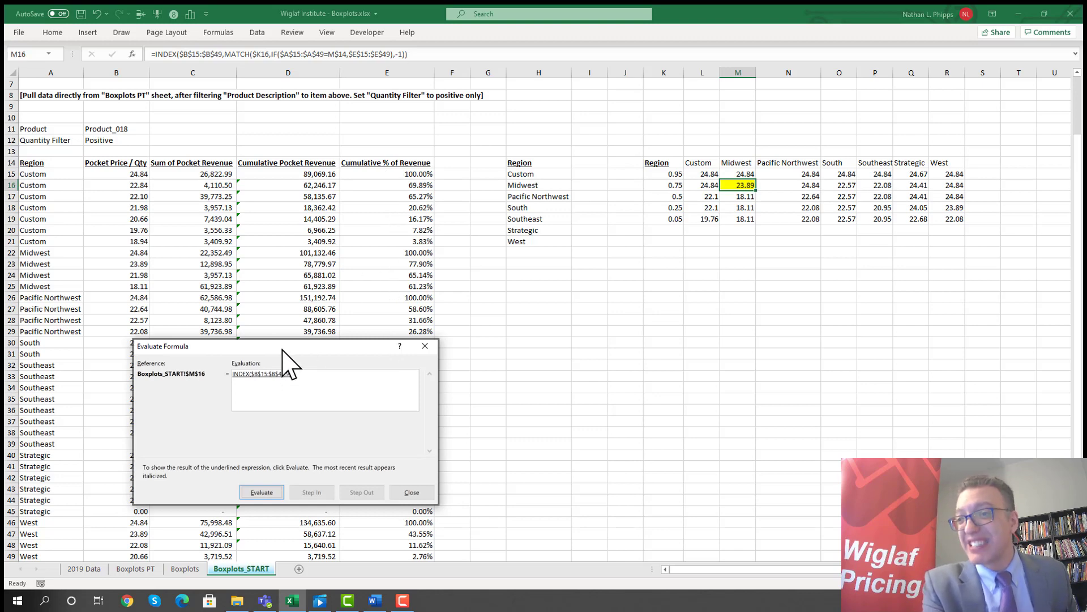
left_click_drag(282, 349, 651, 274)
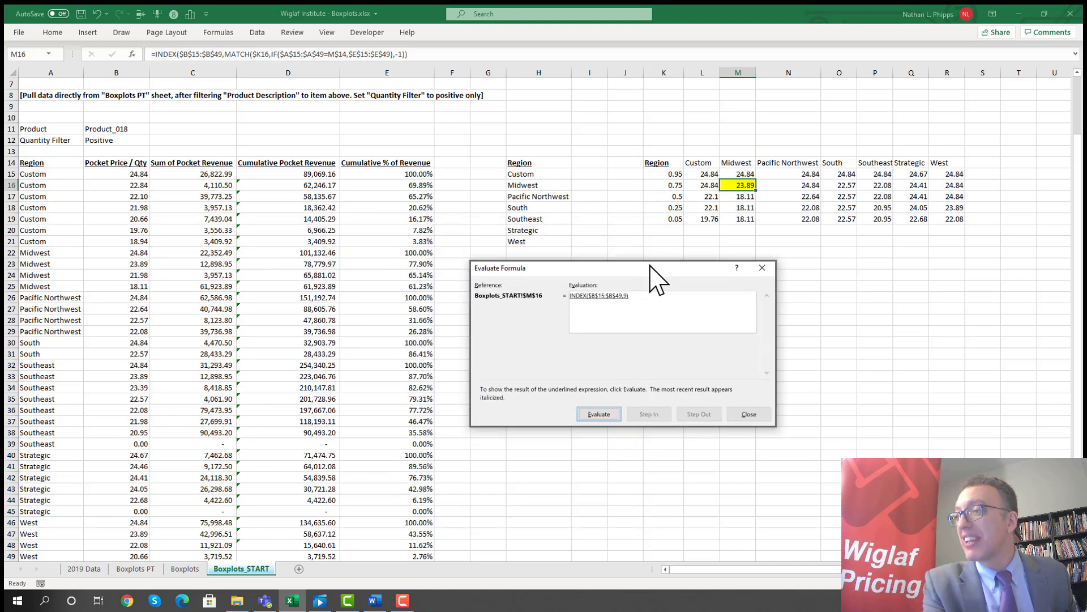
left_click(591, 417)
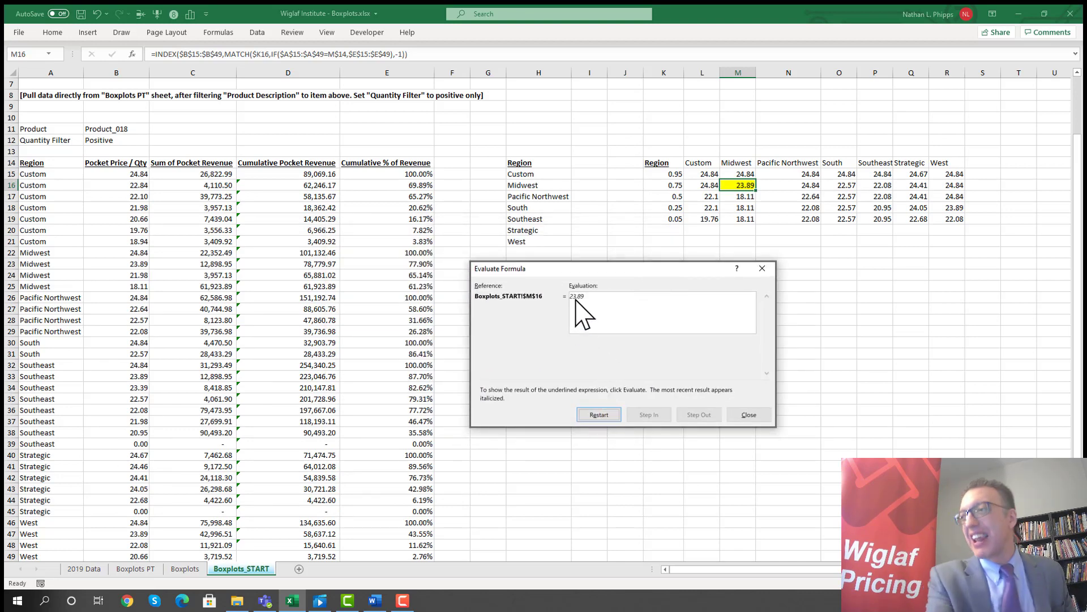
left_click(749, 415)
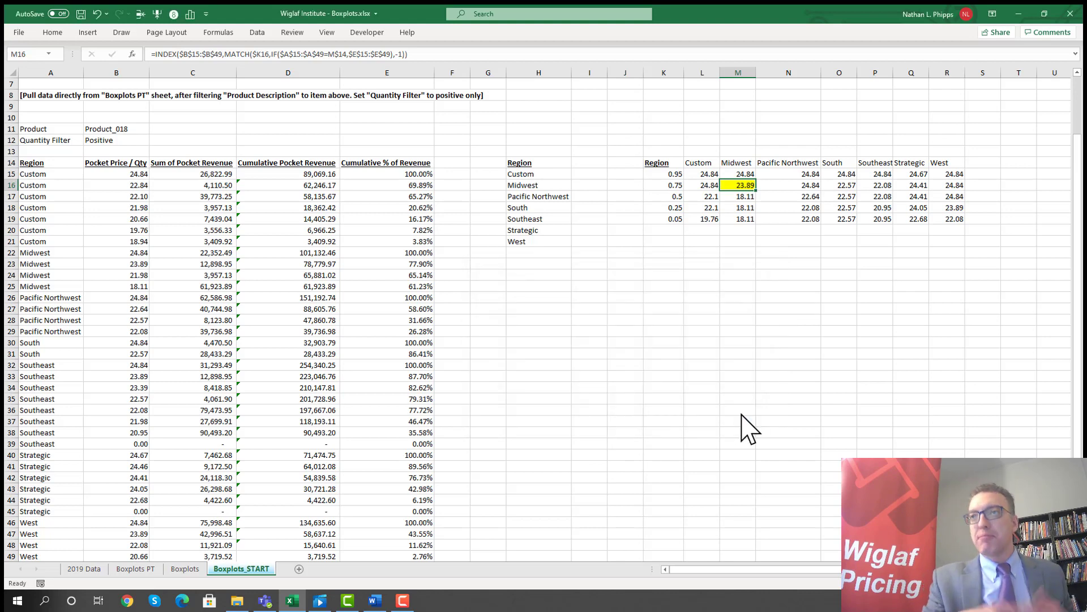
left_click(258, 33)
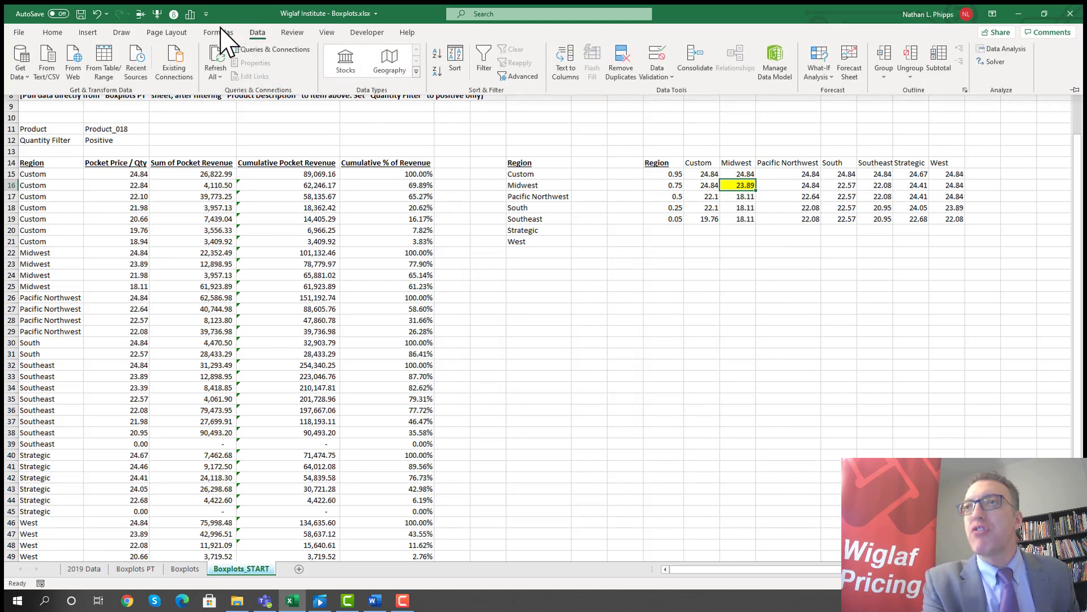
left_click(233, 34)
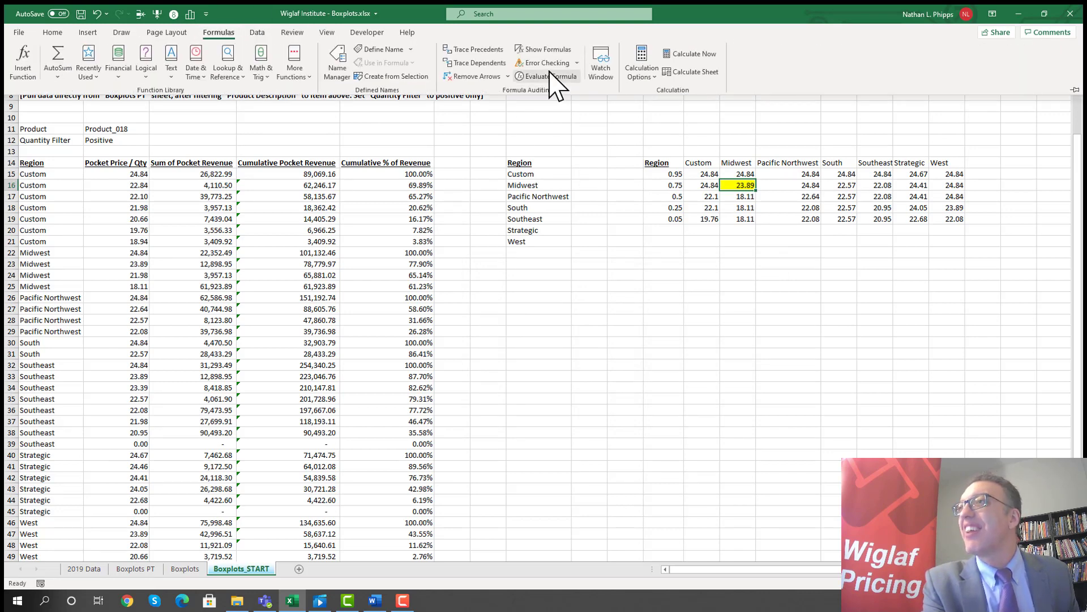
left_click(692, 278)
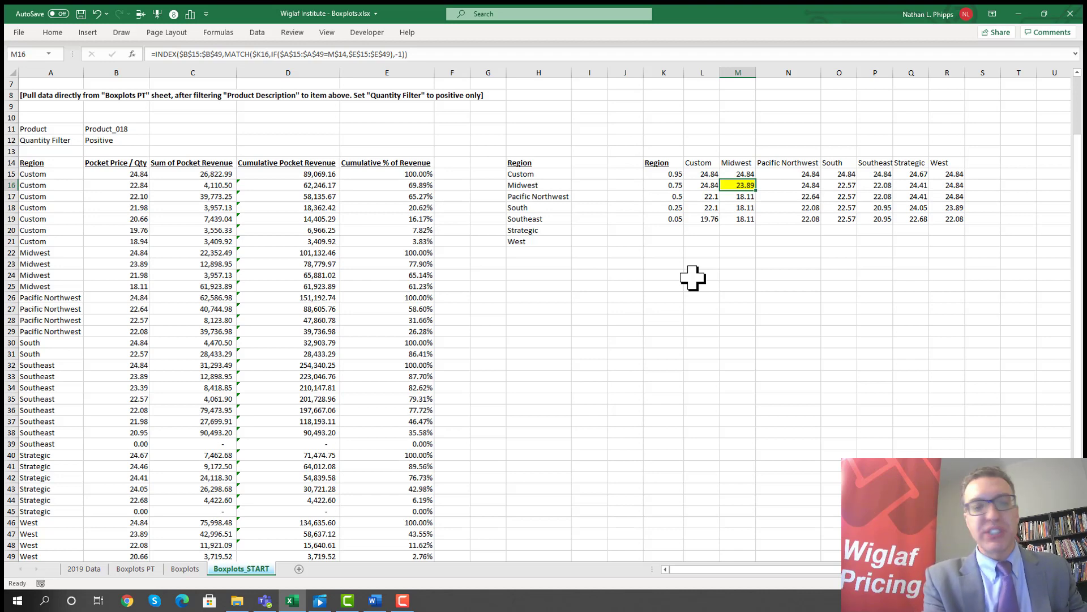
key("Down")
key("Down")
key("Down")
key("Down")
key("Down")
key("Down")
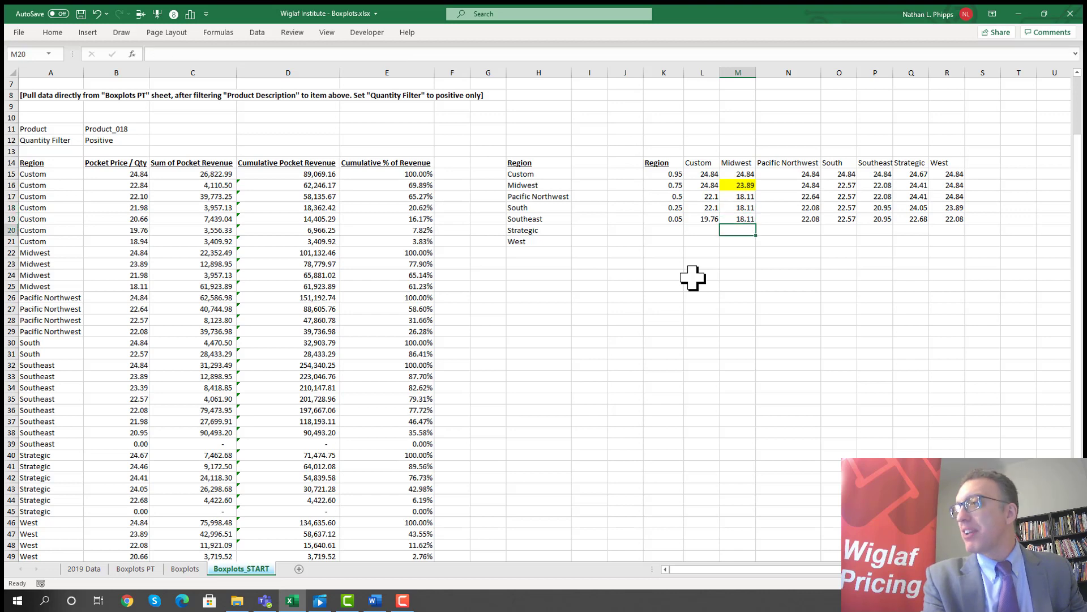
key("Up")
key("Up")
key("Up")
key("Up")
key("Up")
key("Up")
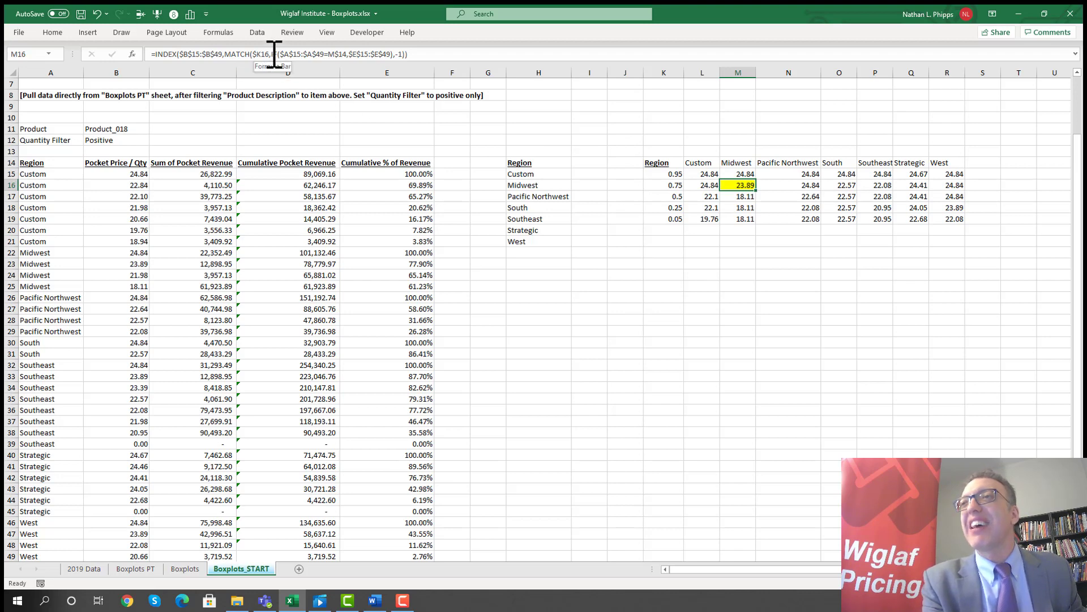
Highlight the IF portion of the formula in M16 and re-enter the formula as an array formula.
left_click_drag(274, 54, 350, 68)
left_click(449, 54)
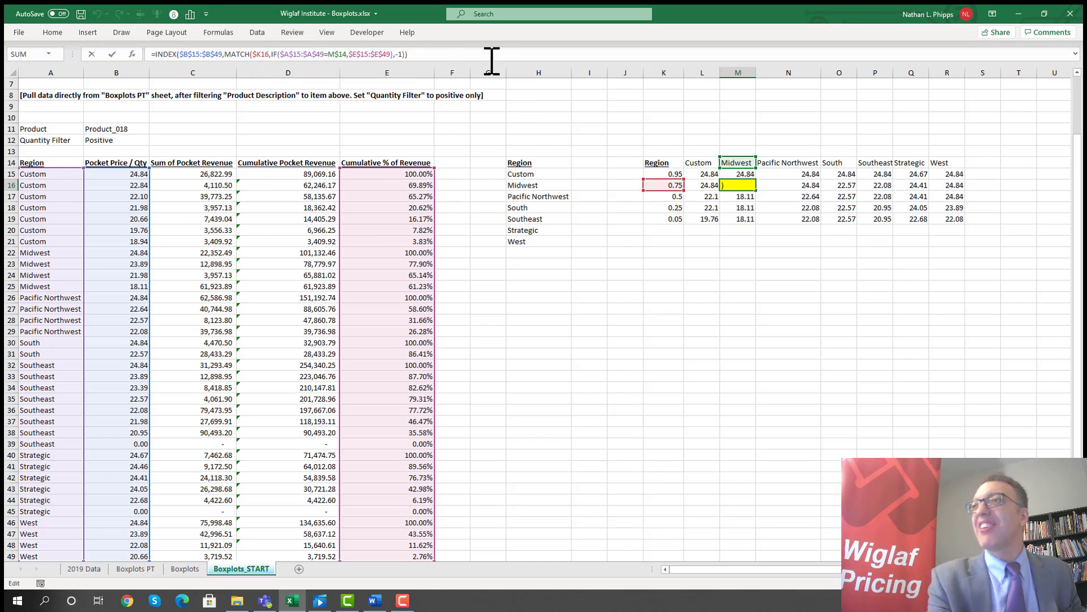
key("ctrl+shift+Return")
key("Page_Down")
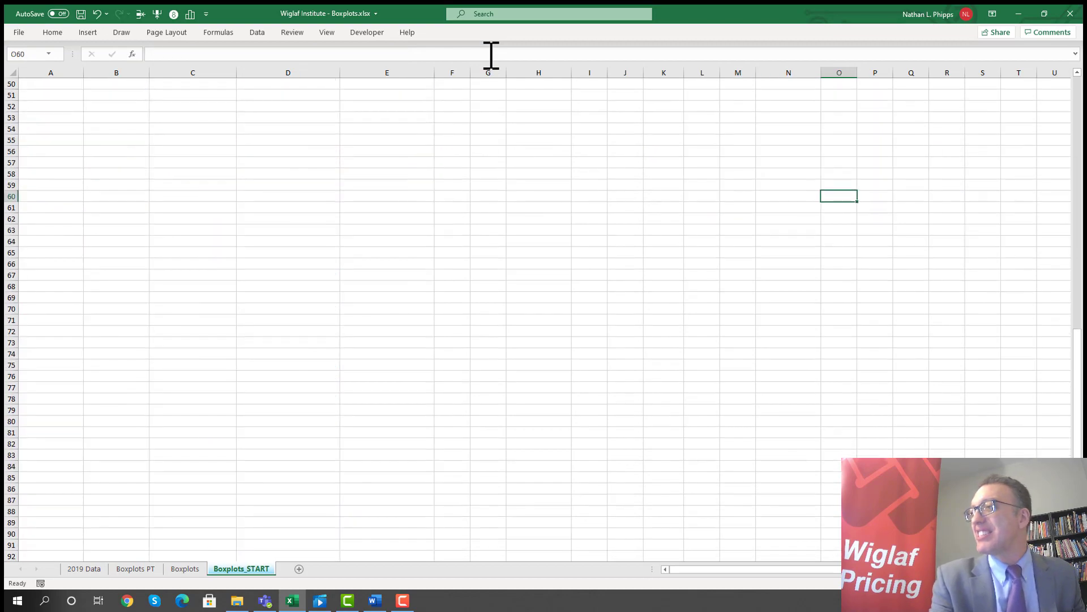
key("Page_Up")
key("Left")
key("Left")
key("Left")
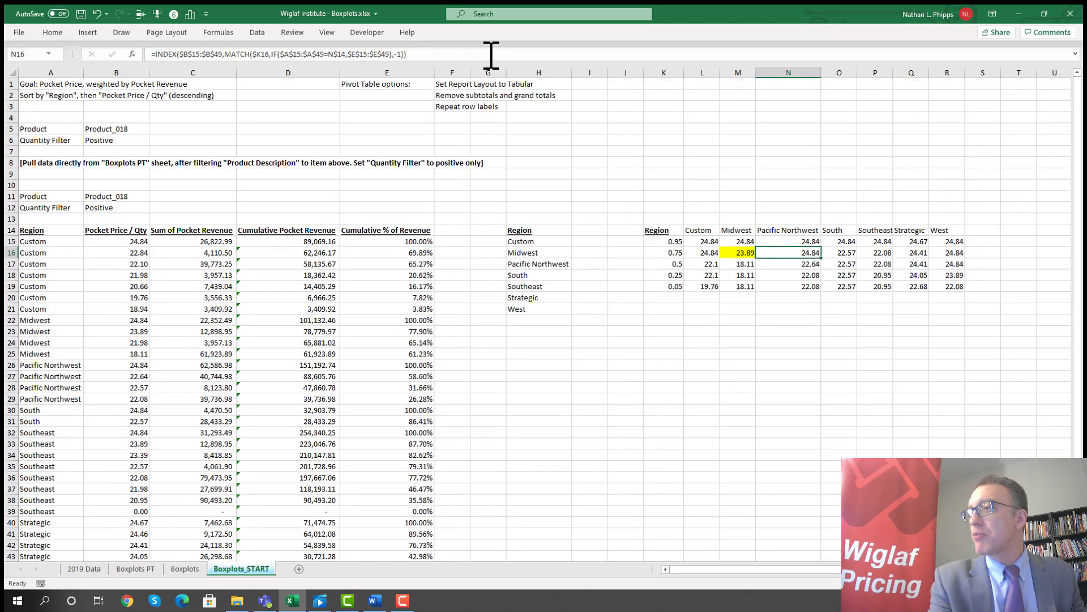
key("Right")
key("Down")
key("Down")
key("Down")
key("Down")
key("Down")
key("Down")
key("Down")
key("Down")
key("Down")
key("Down")
key("Down")
key("Down")
key("Down")
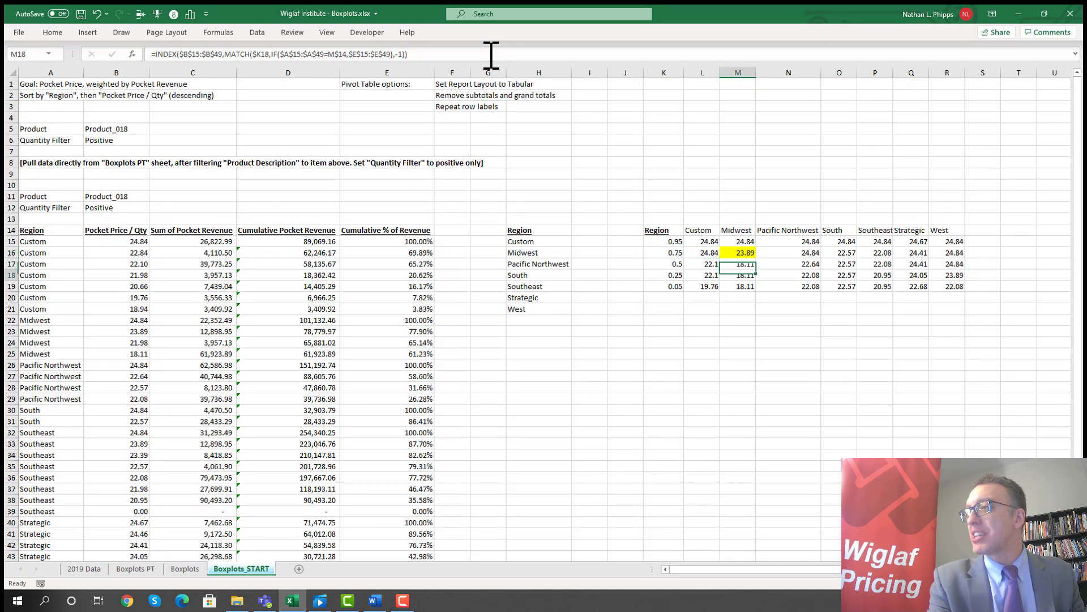
key("Down")
key("Down")
key("Down")
key("Down")
key("Down")
key("Down")
key("Down")
key("Down")
key("Down")
key("Down")
key("Down")
key("Down")
key("Down")
key("Down")
key("Down")
key("Down")
key("Down")
key("Down")
key("Down")
key("Down")
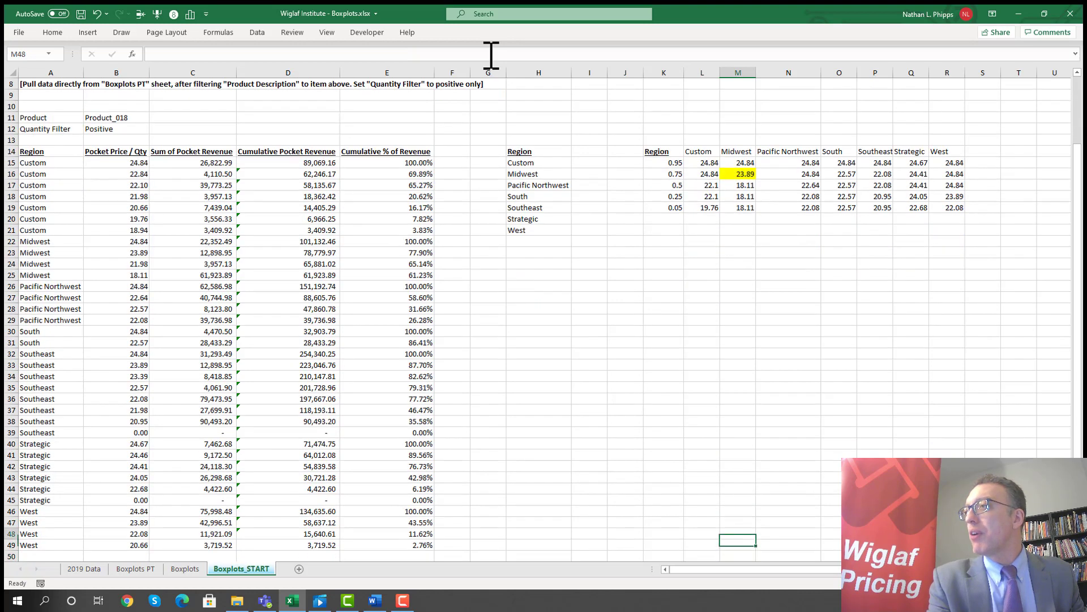
key("Up")
key("Up")
key("Up")
key("Up")
key("Up")
key("Up")
key("Up")
key("Up")
key("Up")
key("Up")
key("Up")
key("Up")
key("Up")
key("Up")
key("Up")
key("Up")
key("Up")
key("Up")
key("Up")
key("Up")
key("Up")
key("Up")
key("Up")
key("Up")
key("Up")
key("Up")
key("Up")
key("Up")
key("Up")
key("Up")
key("Up")
key("Up")
key("Up")
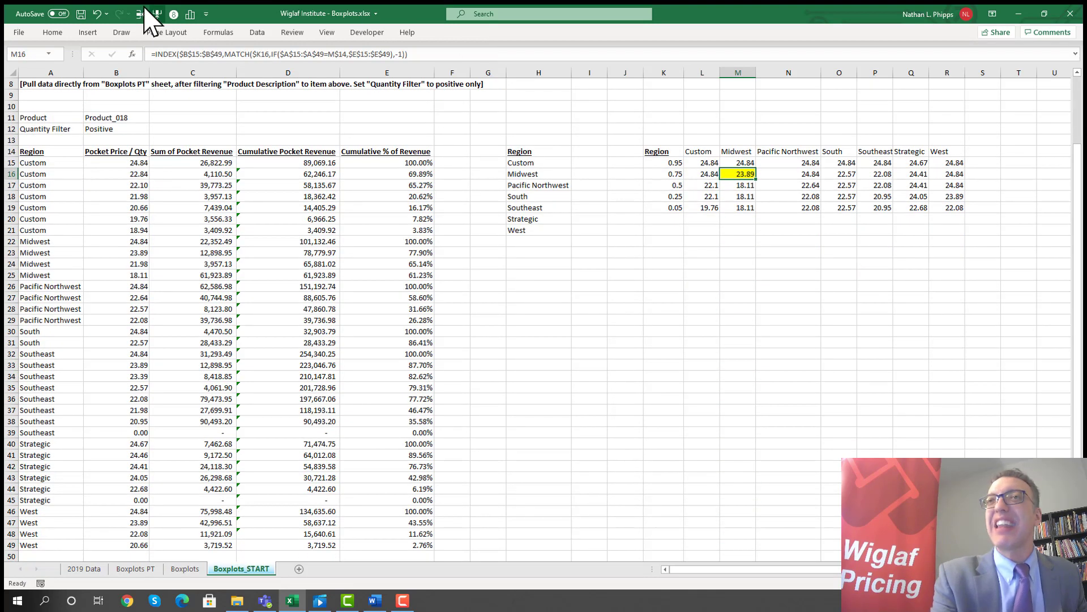
Copy the complete formula text of M16 and paste it into the empty cell M23 with its references intact.
left_click_drag(422, 54, 134, 55)
key("ctrl+c")
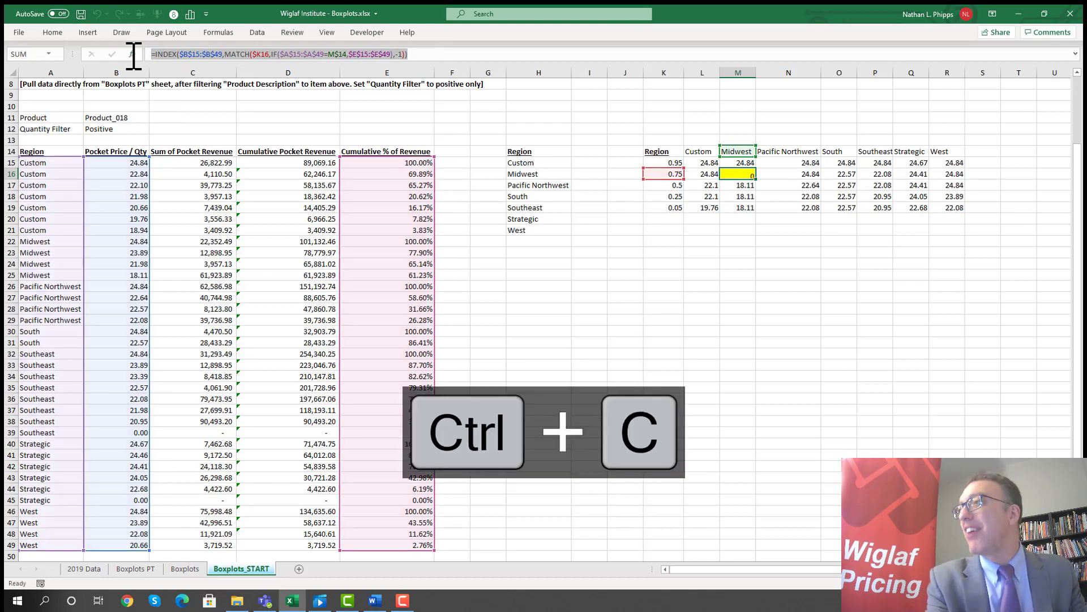
key("Return")
key("Down")
key("Down")
key("Down")
key("Down")
key("Down")
key("Down")
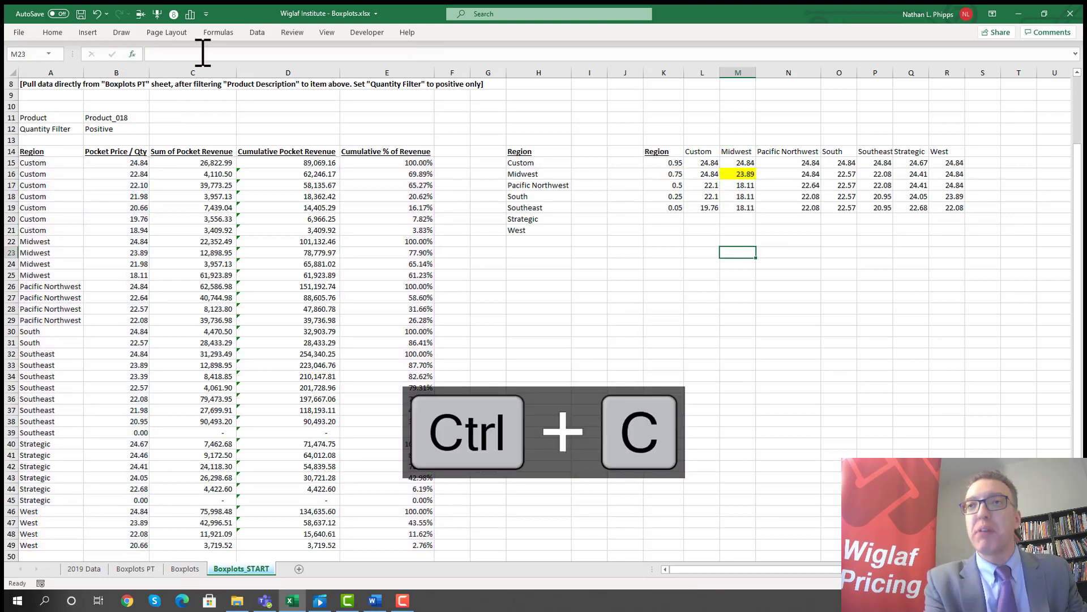
left_click(216, 55)
key("ctrl+v")
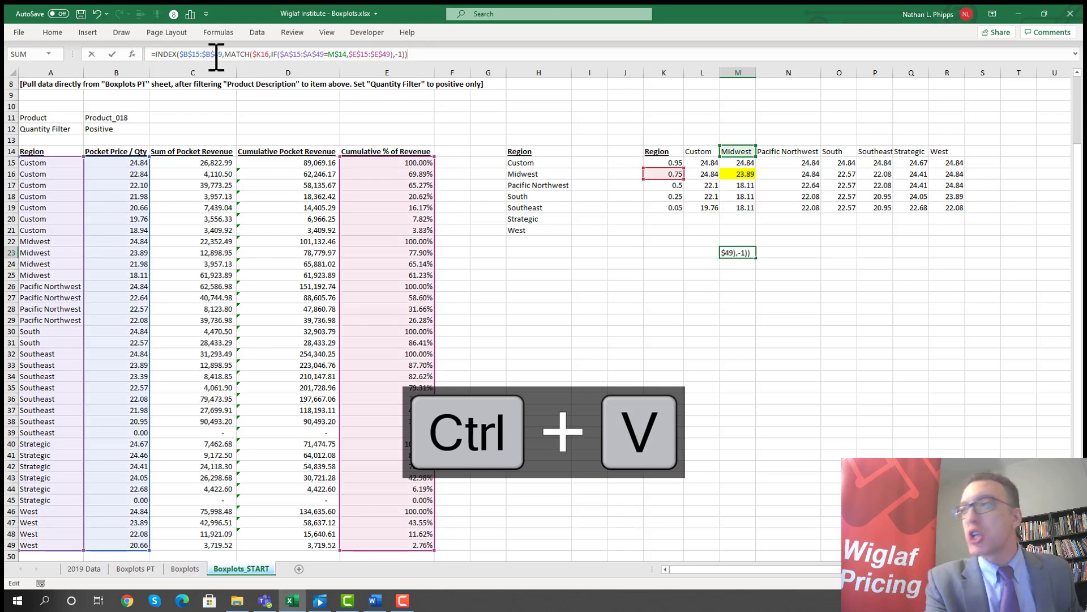
key("Return")
key("Up")
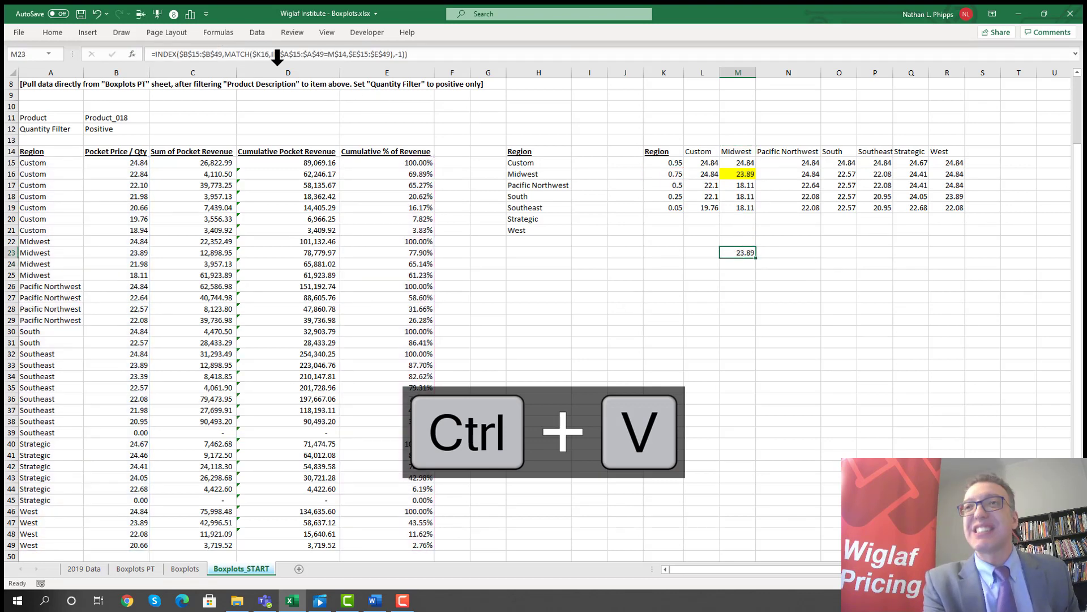
Strip the INDEX and MATCH parts from M23's formula, leaving =IF($A$15:$A$49=M$14,$E$15:$E$49).
left_click(160, 55)
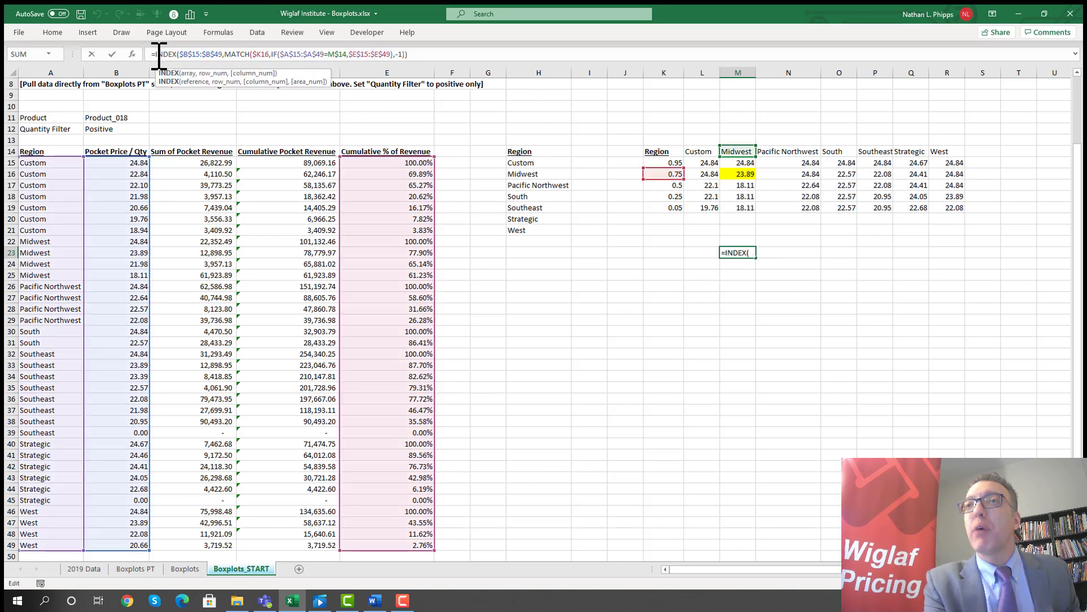
left_click_drag(159, 55, 274, 61)
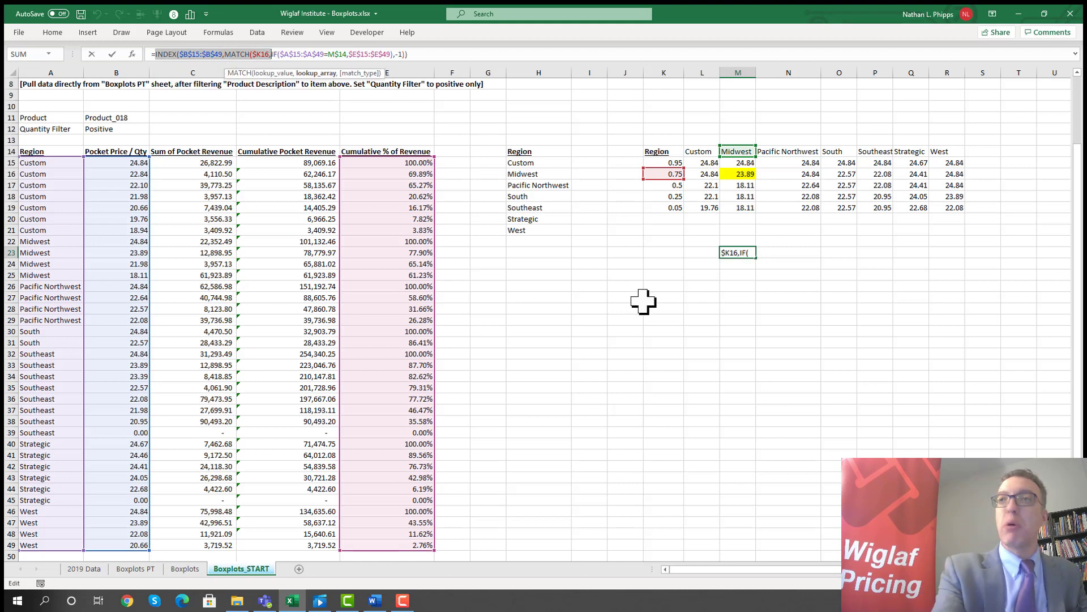
key("Delete")
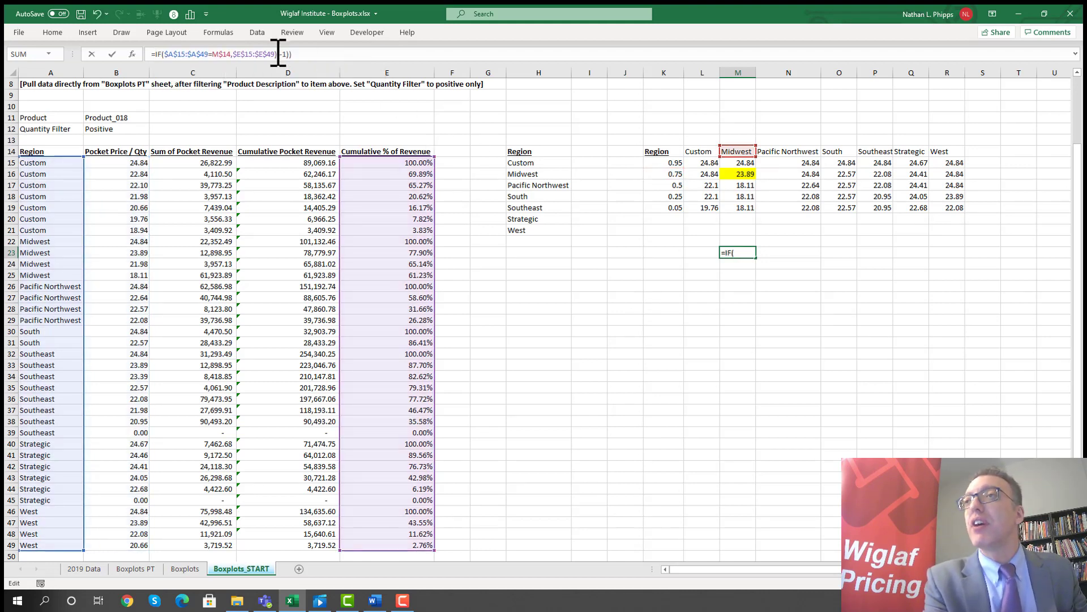
left_click_drag(278, 54, 321, 59)
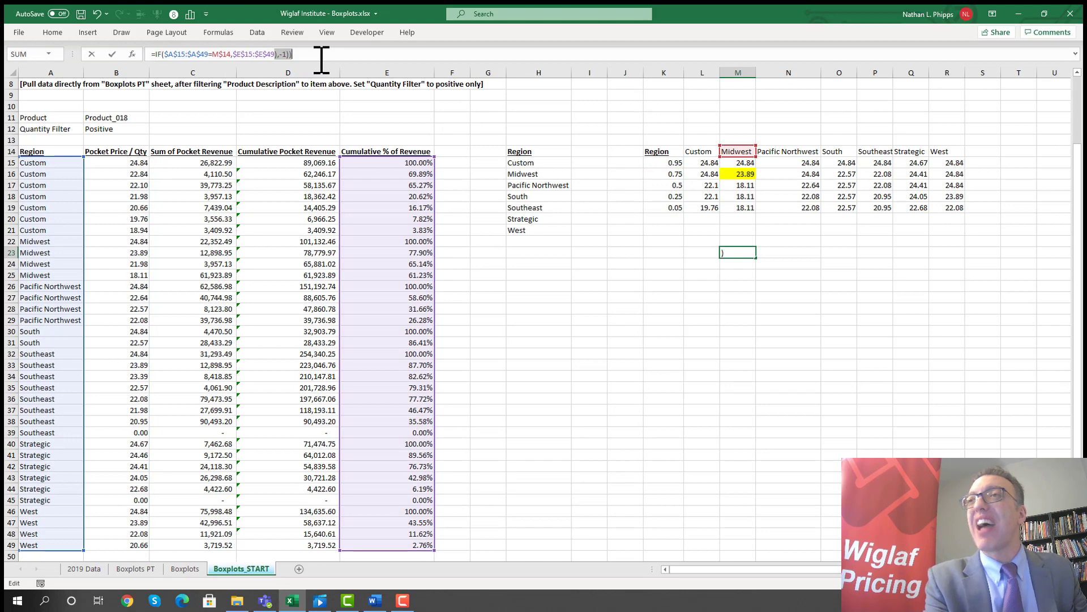
key("Delete")
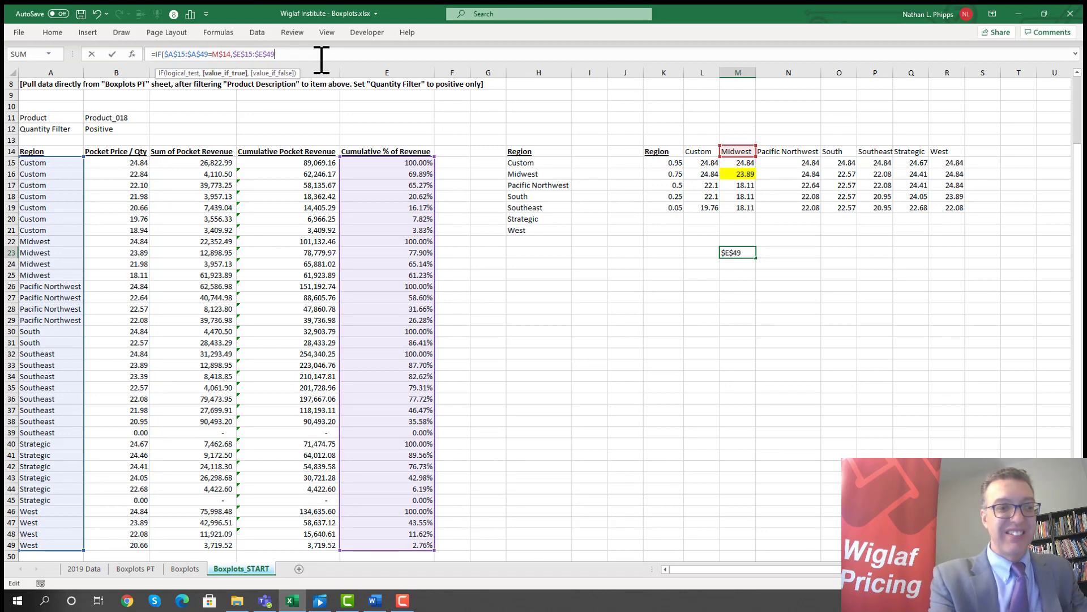
type(")")
key("Return")
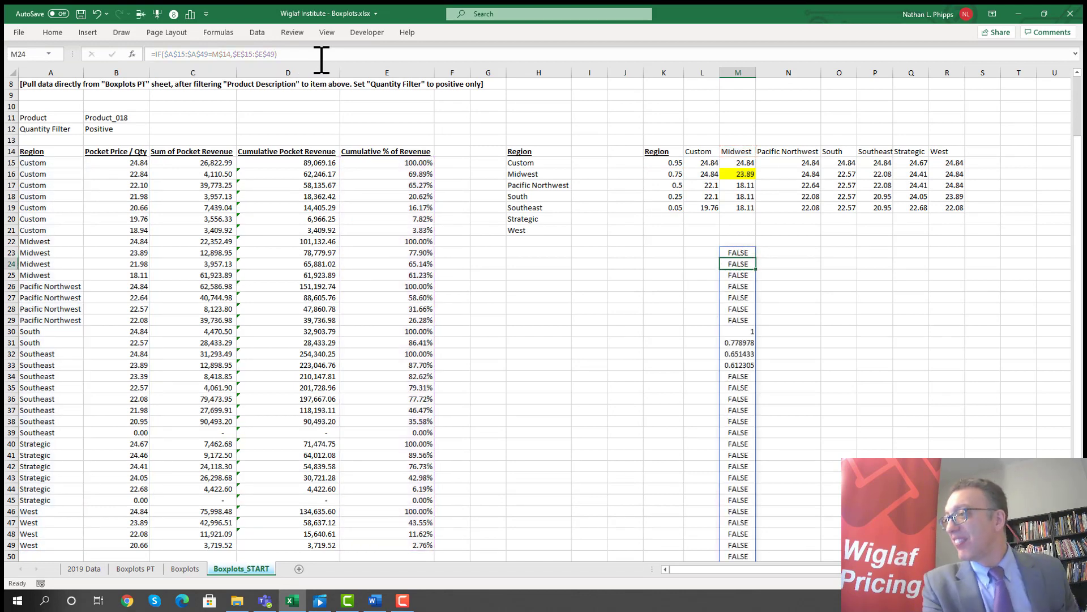
Examine the array of IF results spilled down column M from M23, cell by cell.
key("Down")
key("Down")
key("Down")
key("Down")
key("Down")
key("Down")
key("Down")
key("Down")
key("Down")
key("Down")
key("Down")
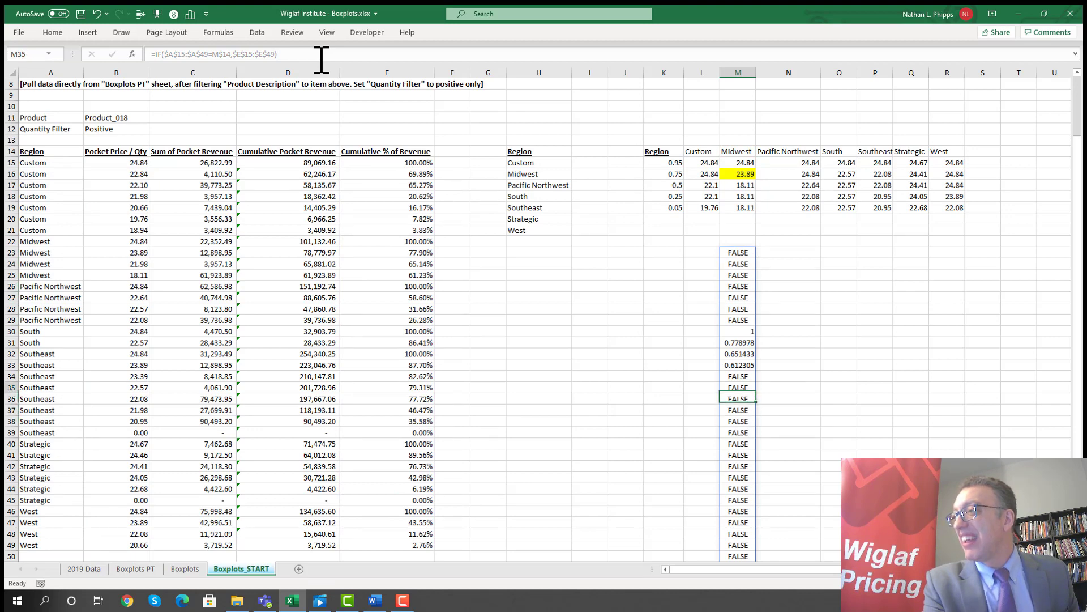
key("Up")
key("Up")
key("Up")
key("Up")
key("Up")
key("Up")
key("Up")
key("Up")
key("Up")
key("Up")
key("Up")
key("Up")
key("Down")
key("Down")
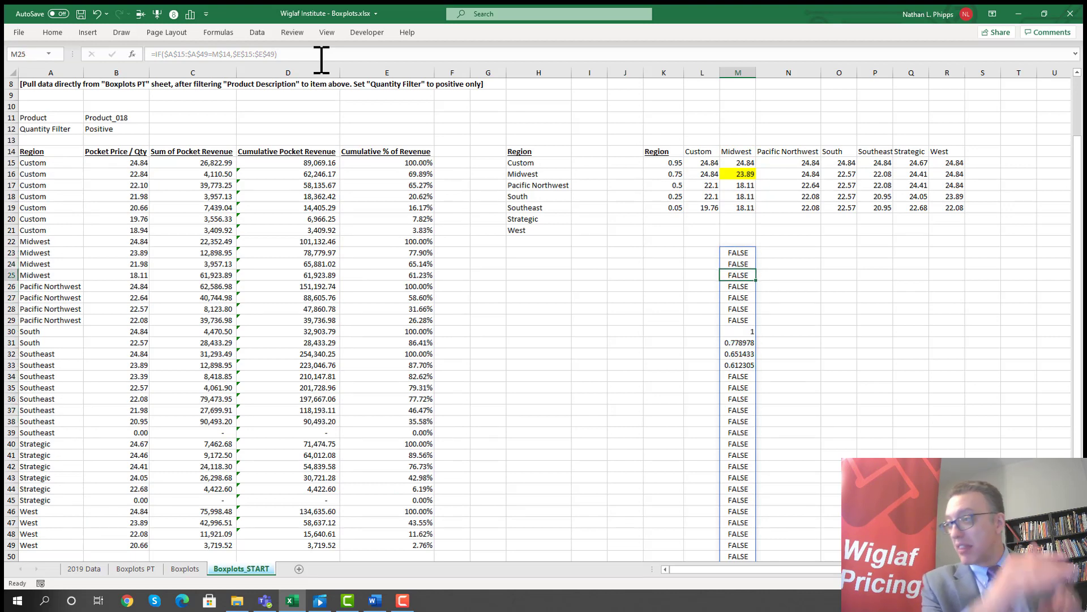
key("Down")
key("Down")
key("Down")
key("Down")
key("Down")
key("Down")
key("Down")
key("Down")
key("Down")
key("Down")
key("Down")
key("Down")
key("Down")
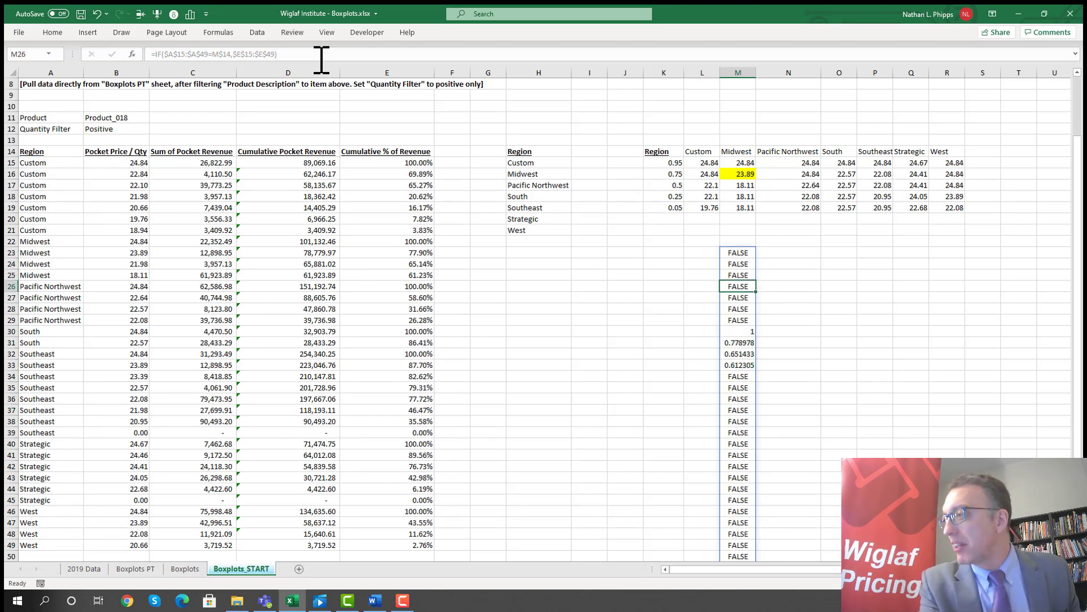
Trace the spilled IF results in column M down to the end of the array and back up to its first rows.
key("Down")
key("Down")
key("Down")
key("Down")
key("Down")
key("Down")
key("Down")
key("Down")
key("Down")
key("Down")
key("Down")
key("Down")
key("Down")
key("Down")
key("Down")
key("Down")
key("Down")
key("Down")
key("Down")
key("Down")
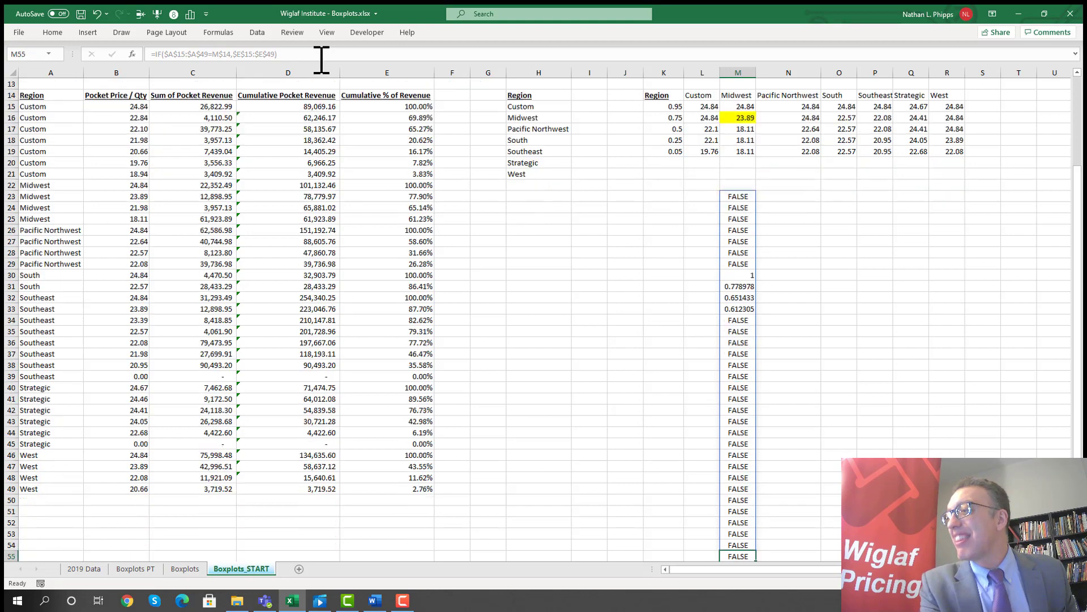
key("Up")
key("Up")
key("Up")
key("Up")
key("Up")
key("Up")
key("Up")
key("Up")
key("Up")
key("Up")
key("Up")
key("Up")
key("Up")
key("Up")
key("Up")
key("Up")
key("Up")
key("Up")
key("Up")
key("Up")
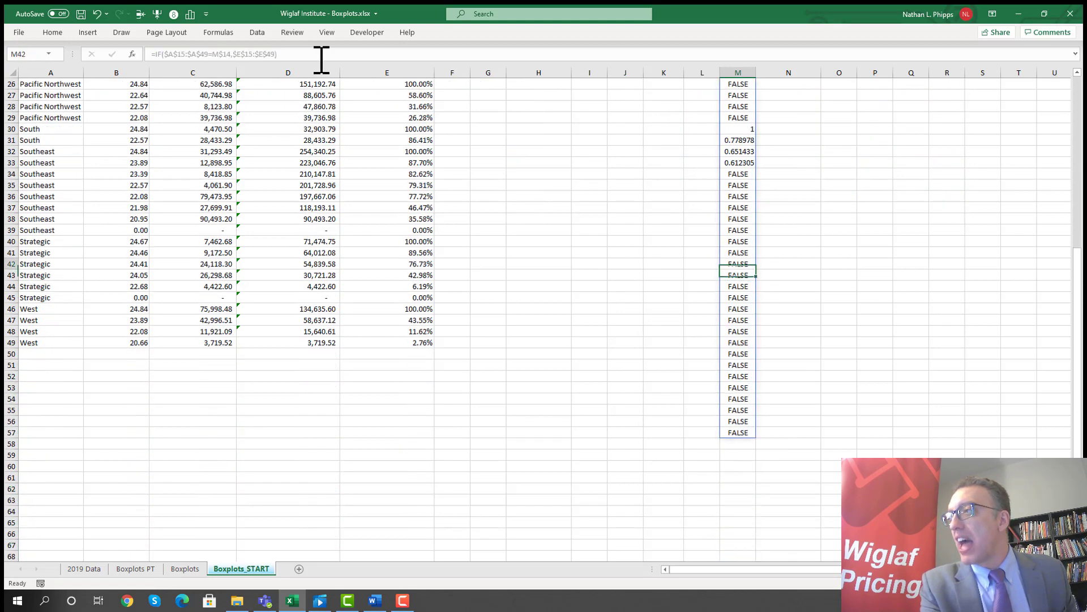
key("Down")
key("Down")
key("Down")
key("Down")
key("Down")
key("Down")
key("Down")
key("Down")
key("Down")
key("Down")
key("Down")
key("Down")
key("Down")
key("Down")
key("Down")
key("Down")
key("Down")
key("Down")
key("Down")
key("Down")
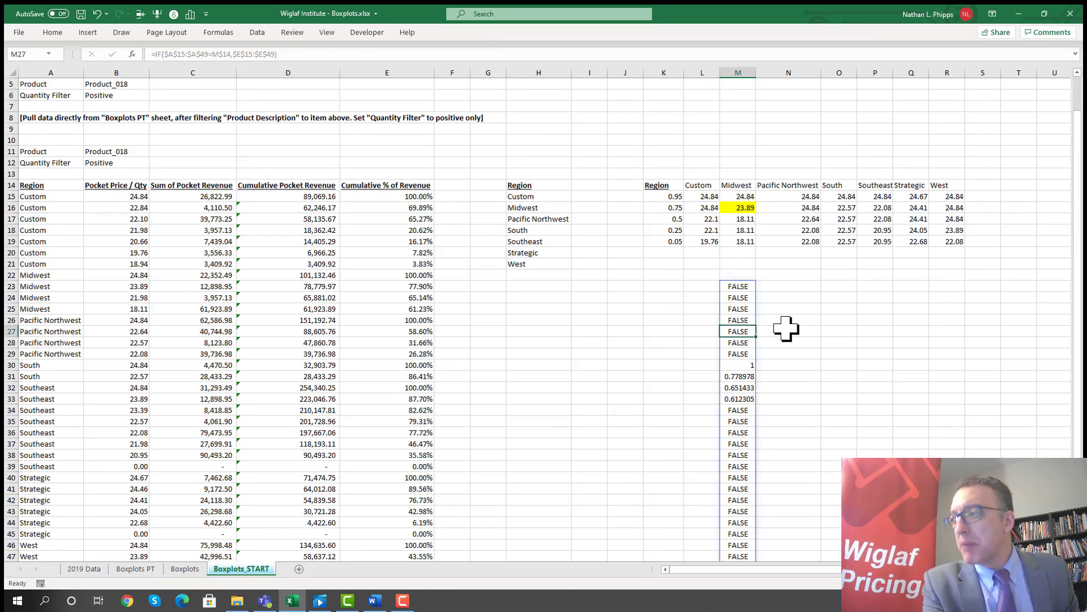
Move the selection off the spilled IF array to the empty cell K22.
left_click(767, 287)
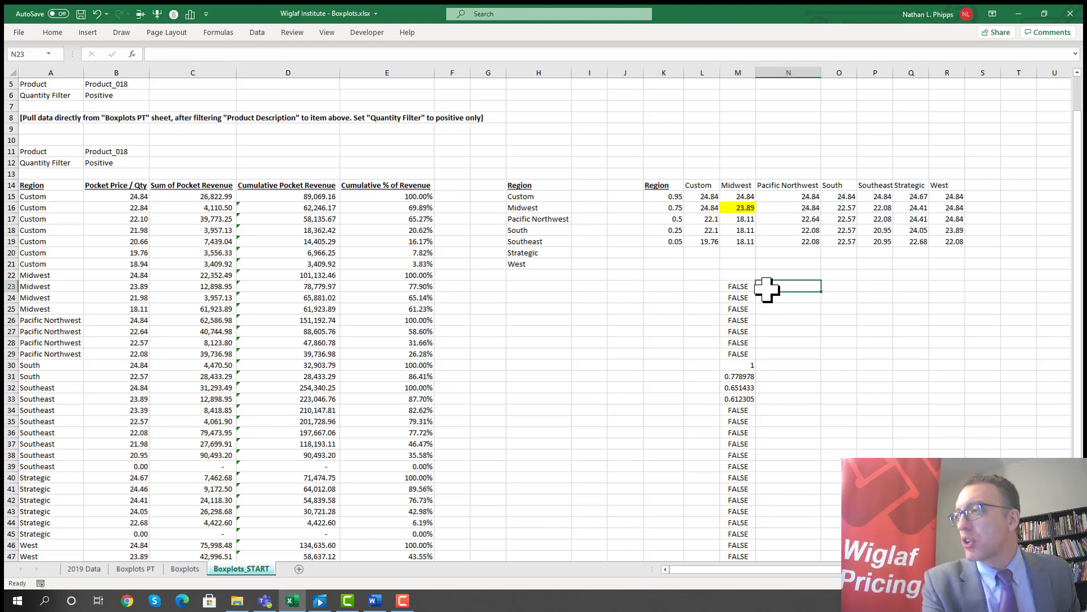
key("Left")
key("Left")
key("Up")
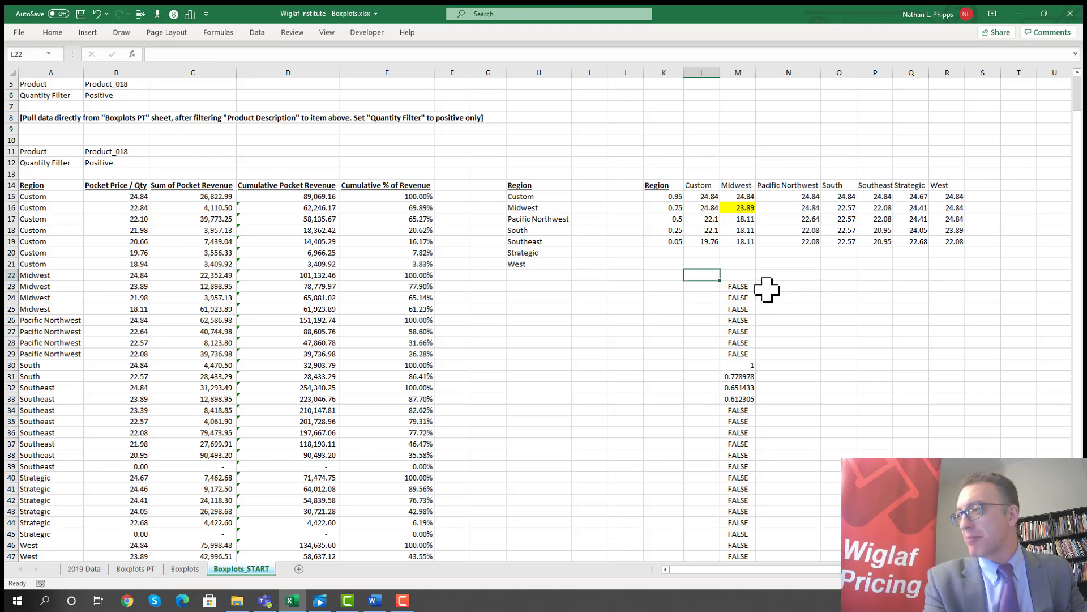
key("Left")
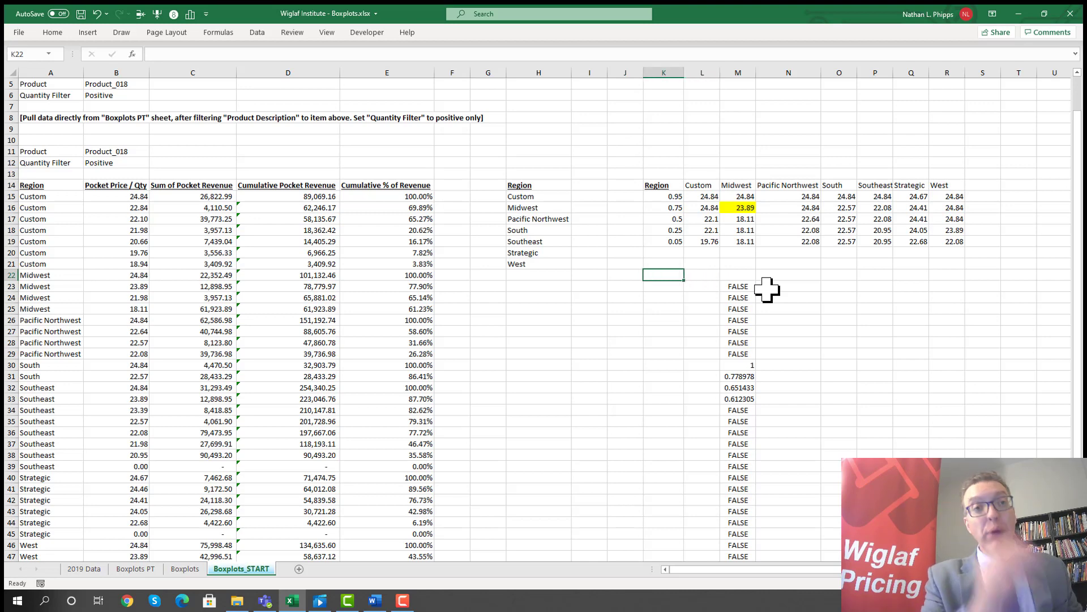